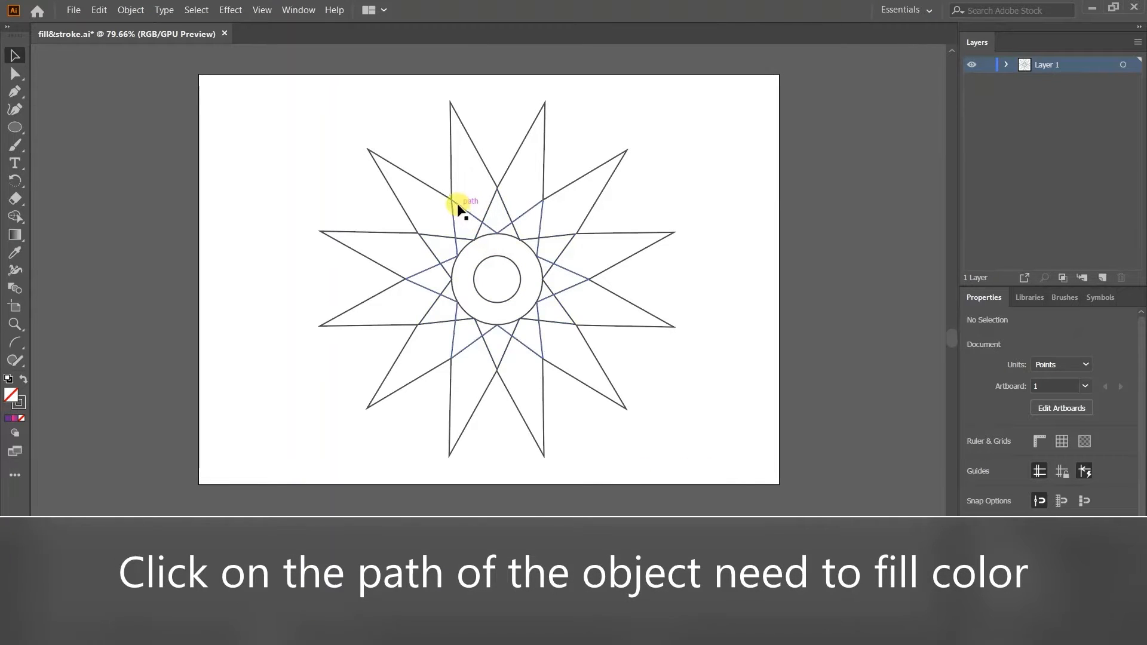
Fill the small inner circle at the flower's centre with yellow.
click(518, 286)
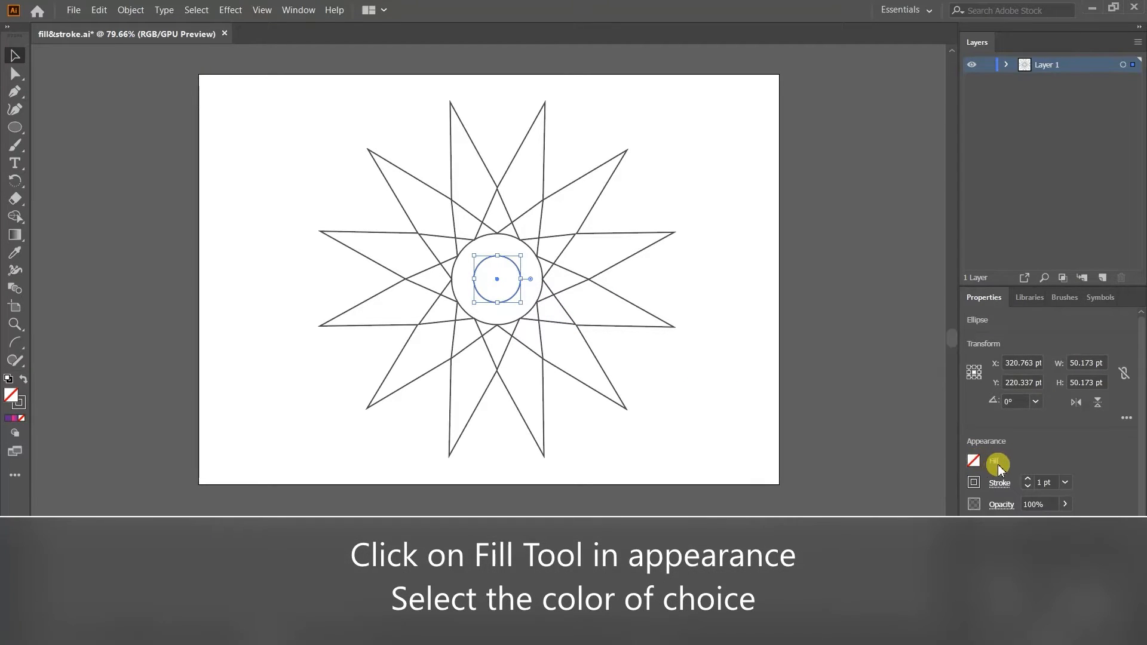
click(972, 461)
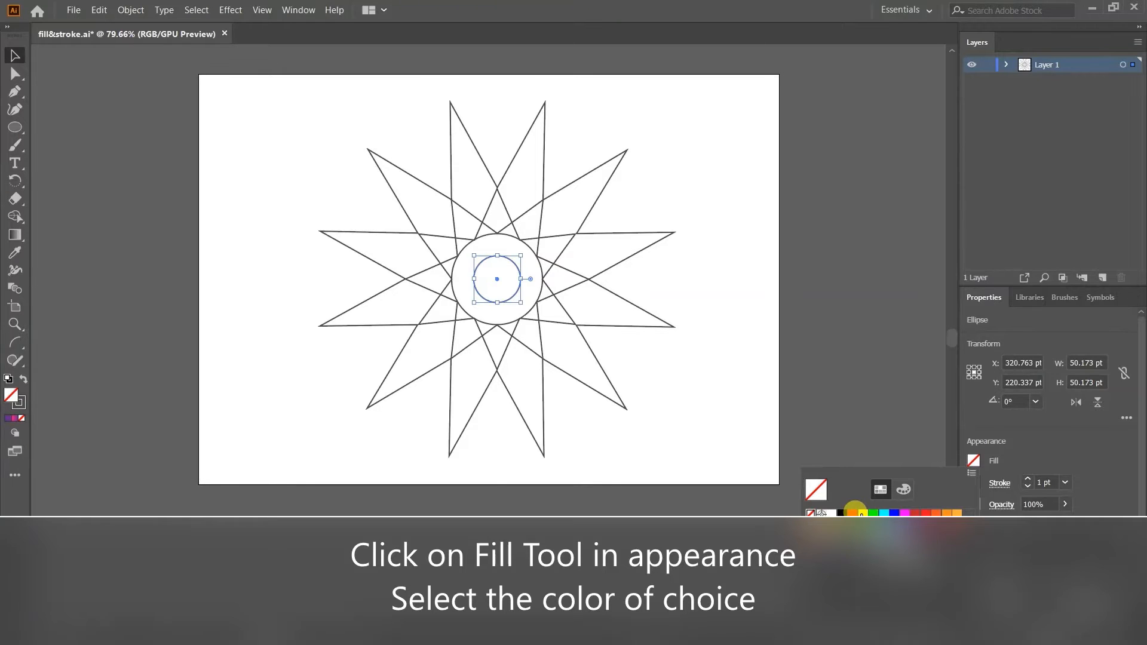
click(862, 513)
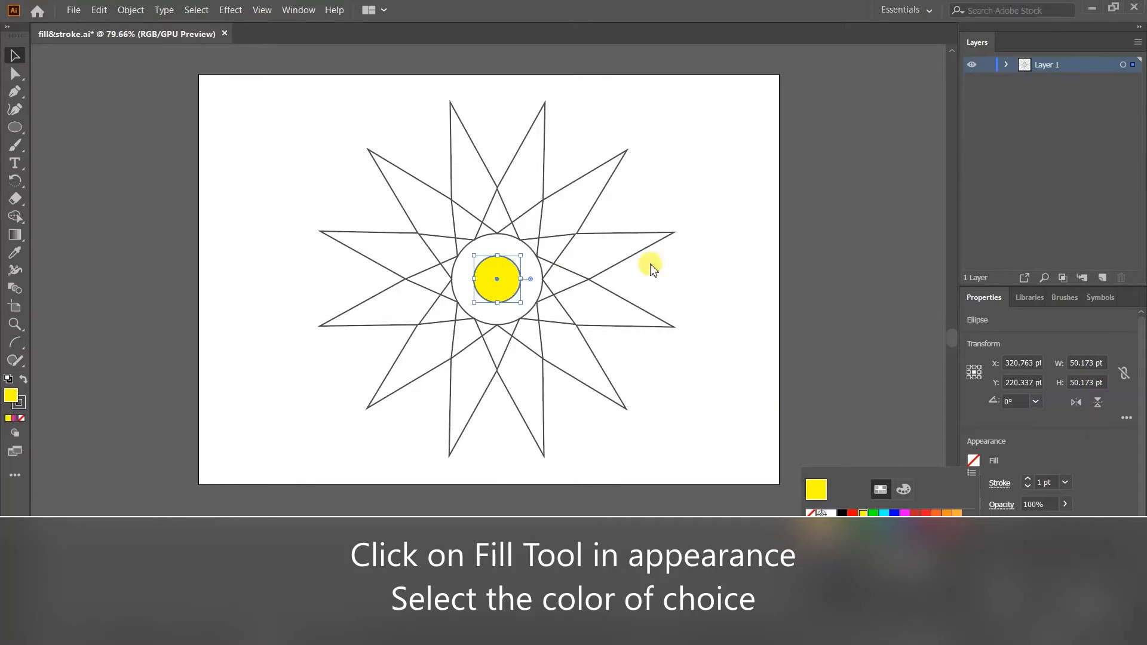
Fill the larger circle around the yellow centre with pink and deselect it.
click(486, 234)
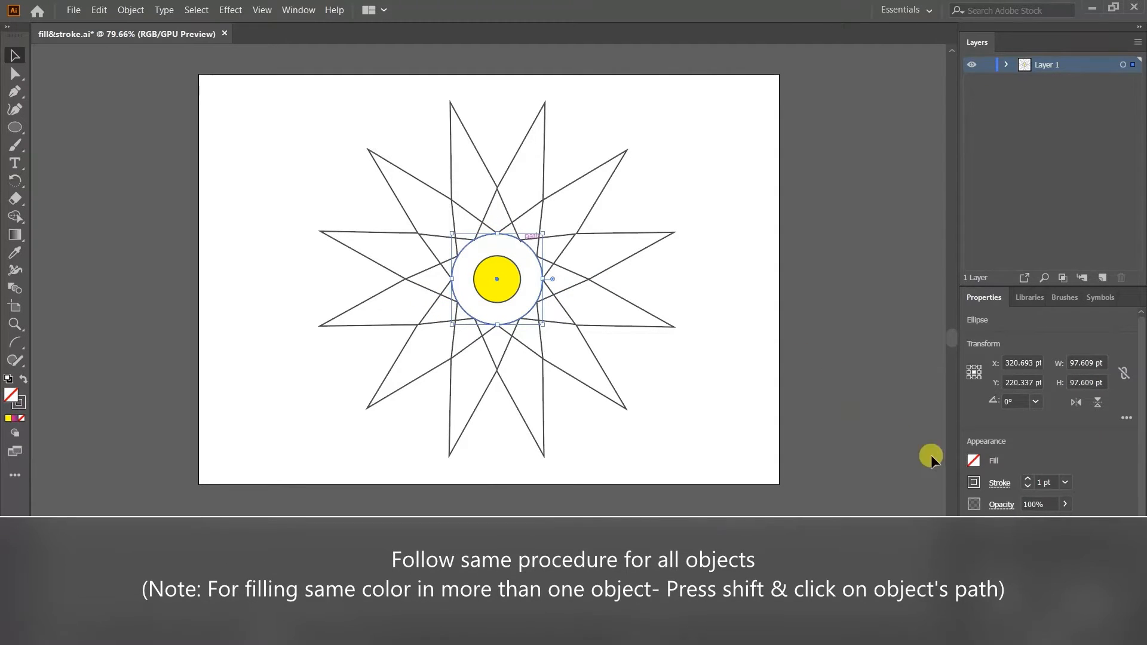
click(972, 464)
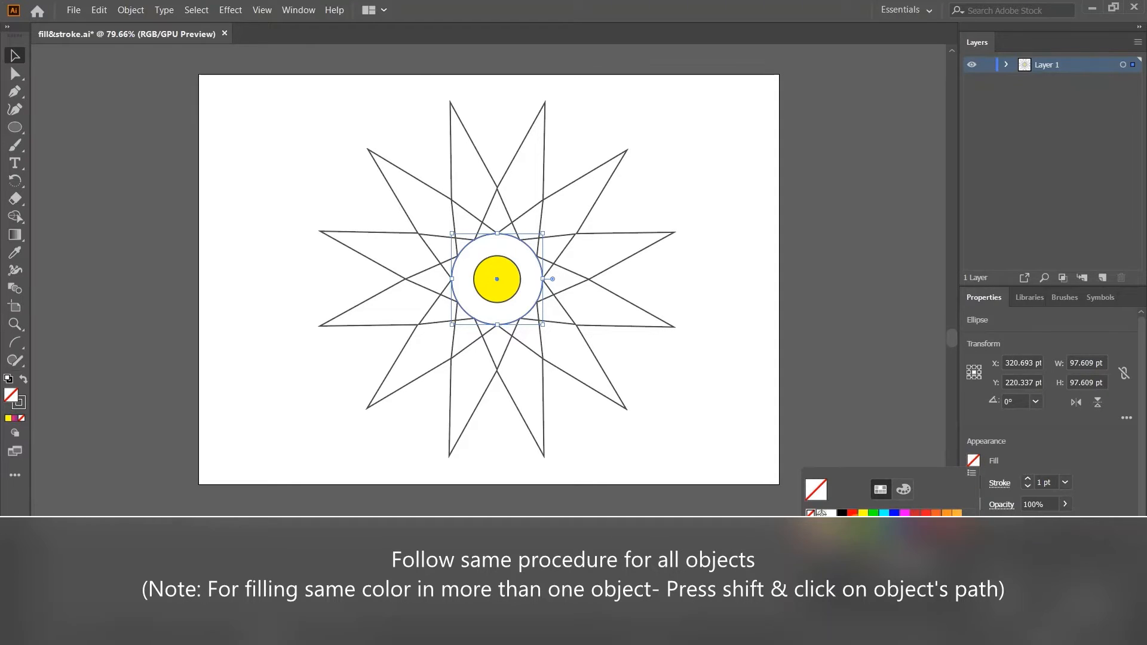
click(863, 554)
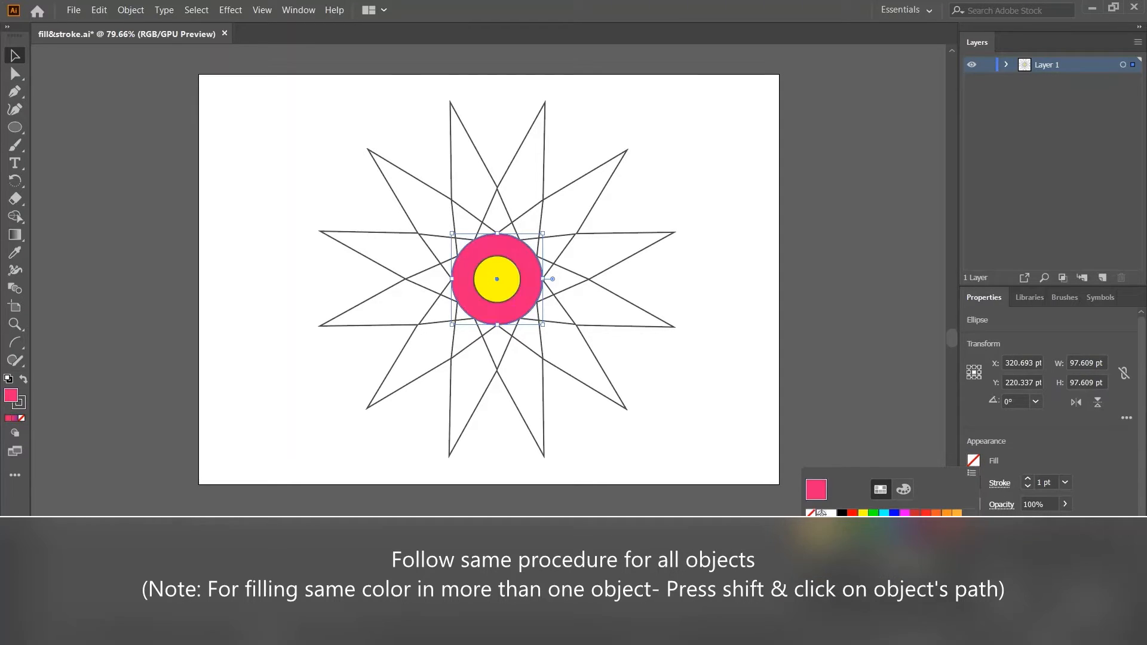
click(705, 349)
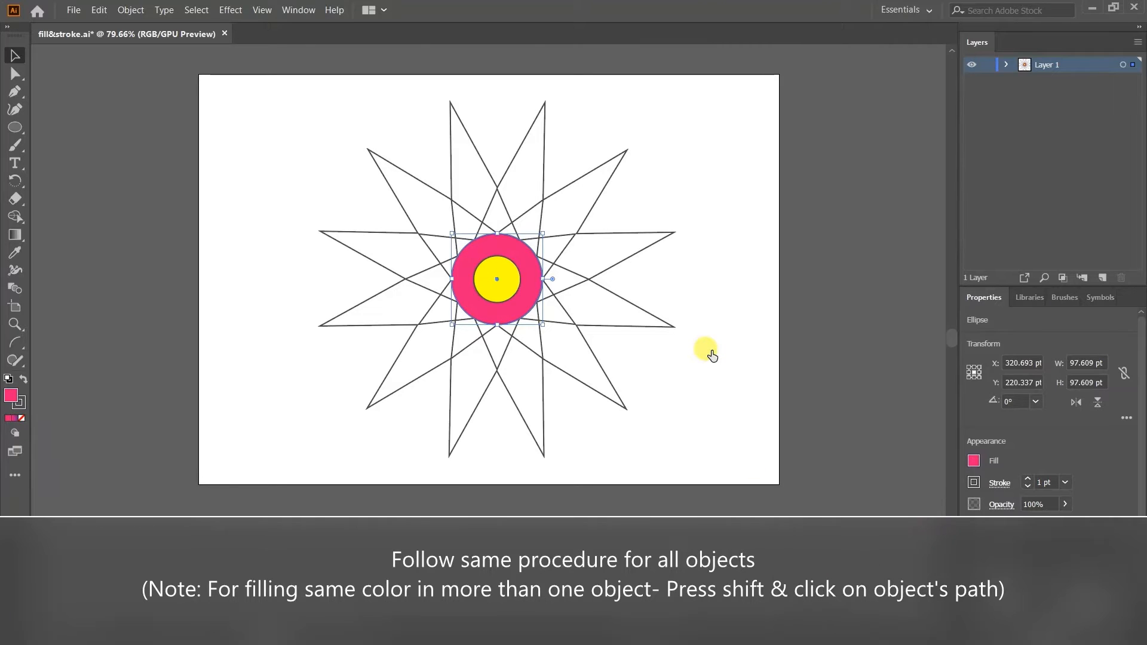
click(700, 231)
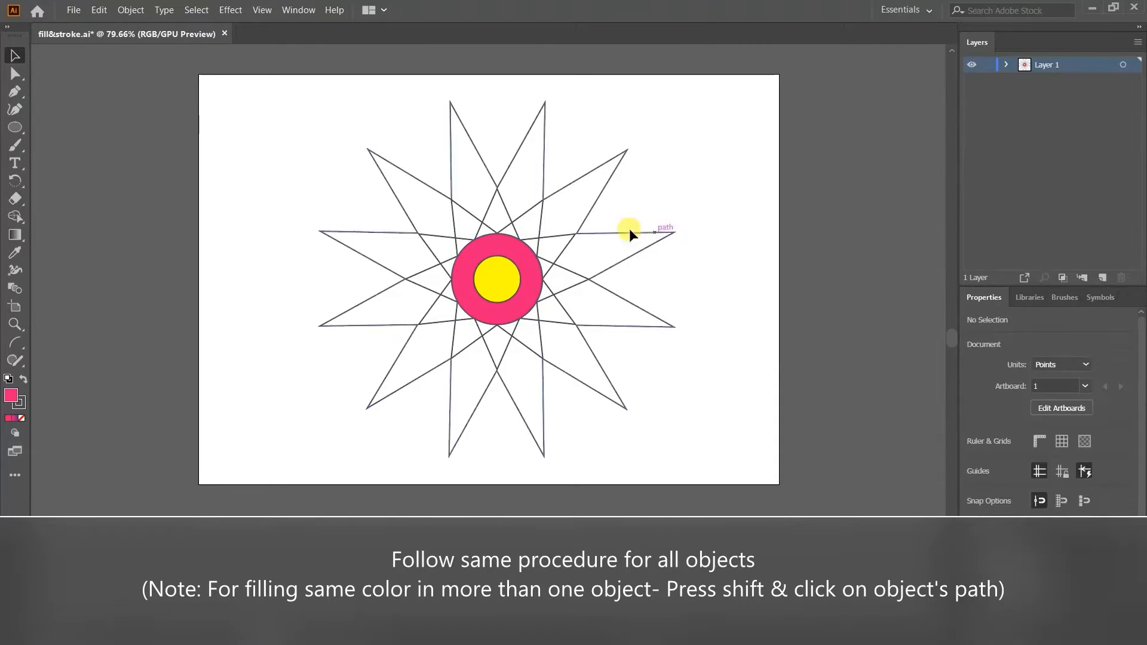
Fill the six-pointed star that has horizontal side tips with purple.
click(503, 230)
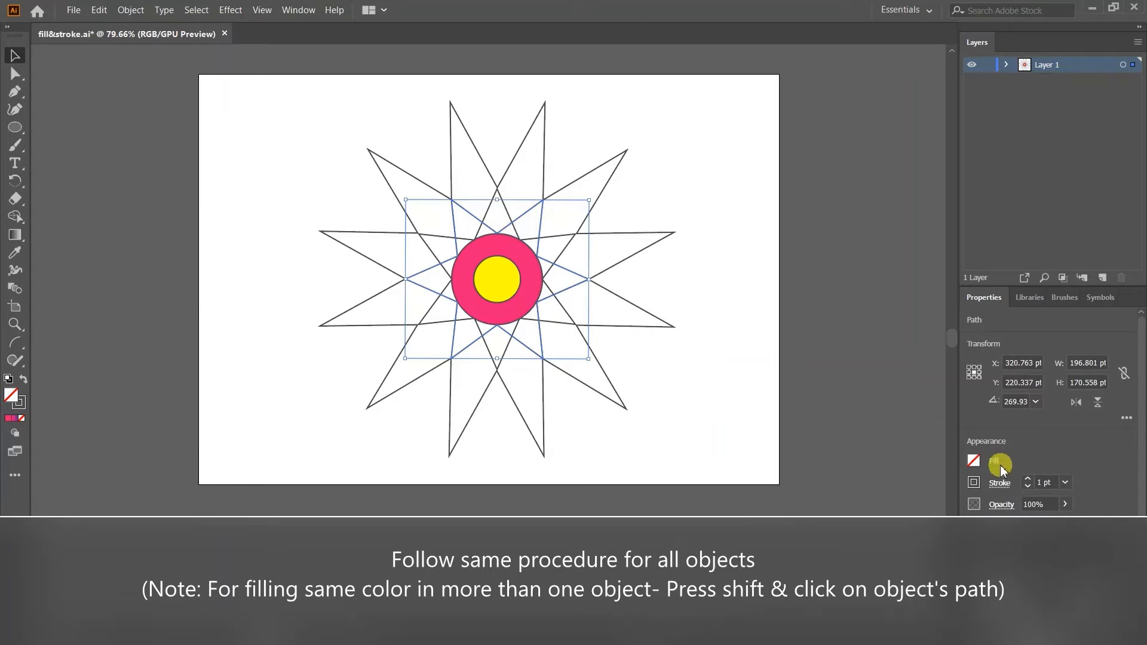
click(975, 461)
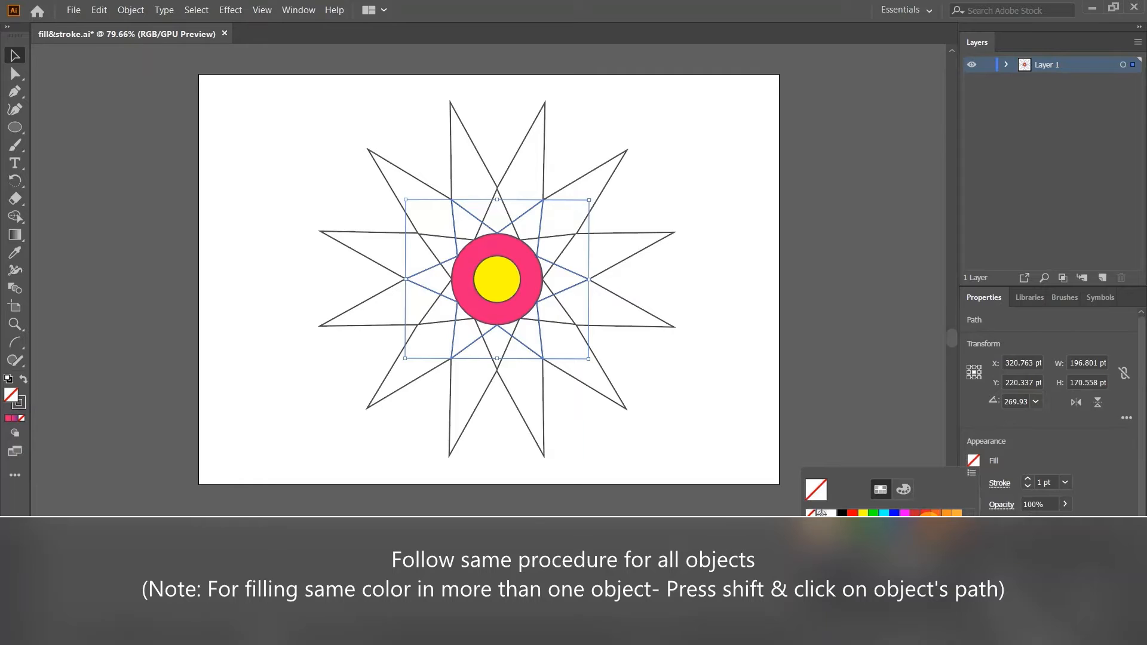
click(929, 520)
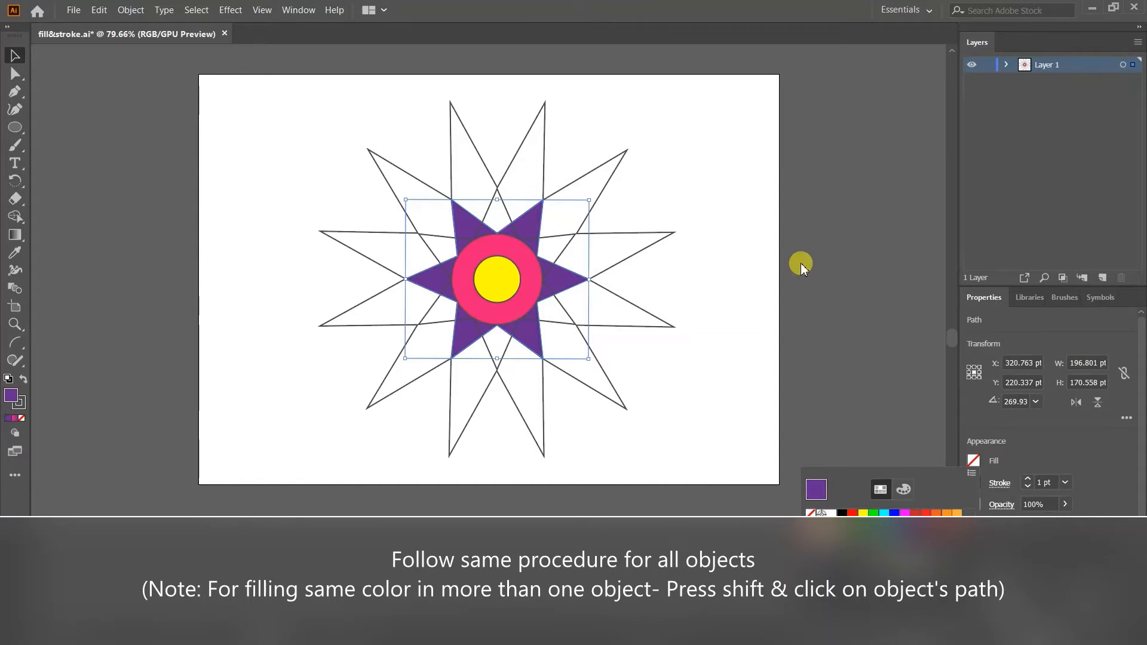
Fill the six-pointed star whose tips point straight up and down, trying blue and settling on purple.
click(487, 206)
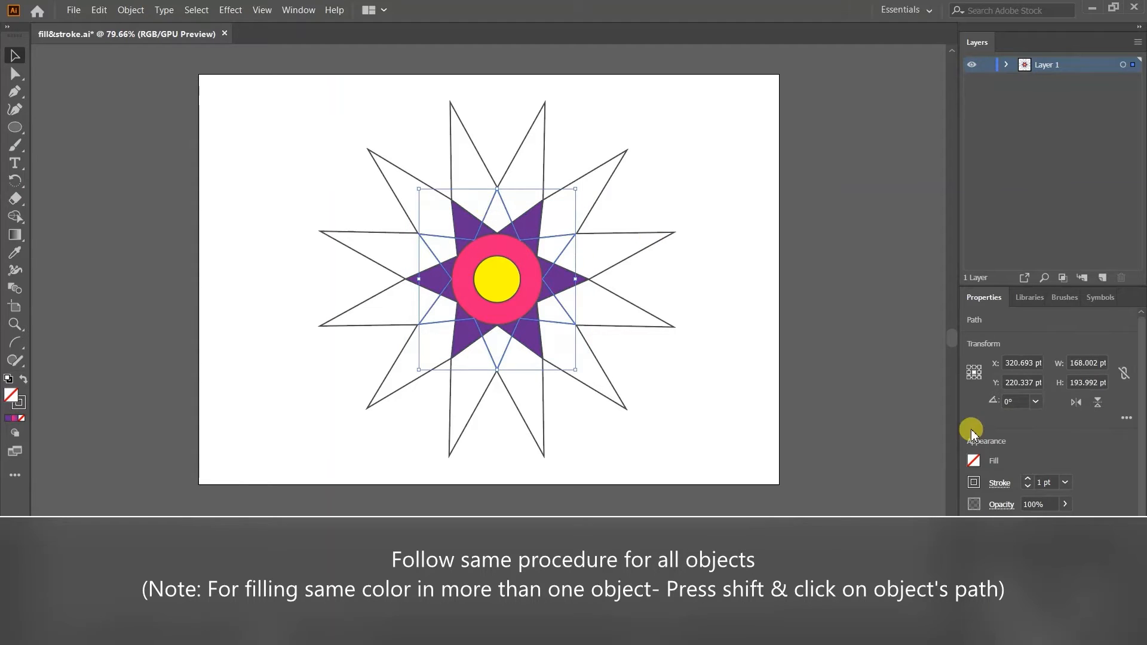
click(974, 461)
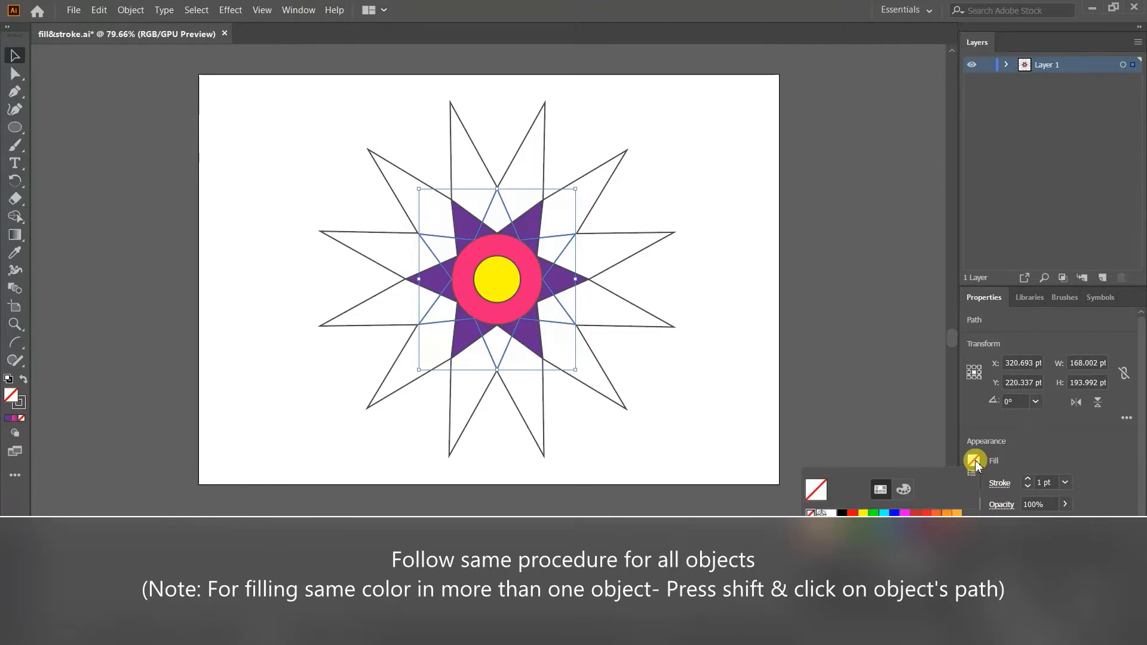
click(903, 523)
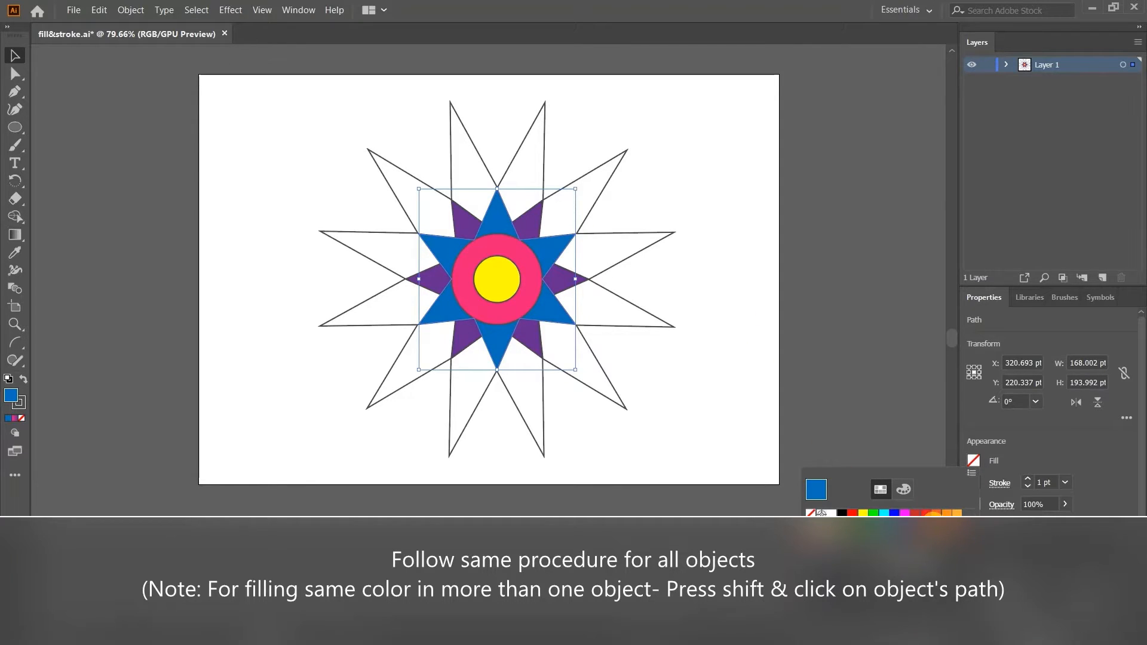
click(934, 524)
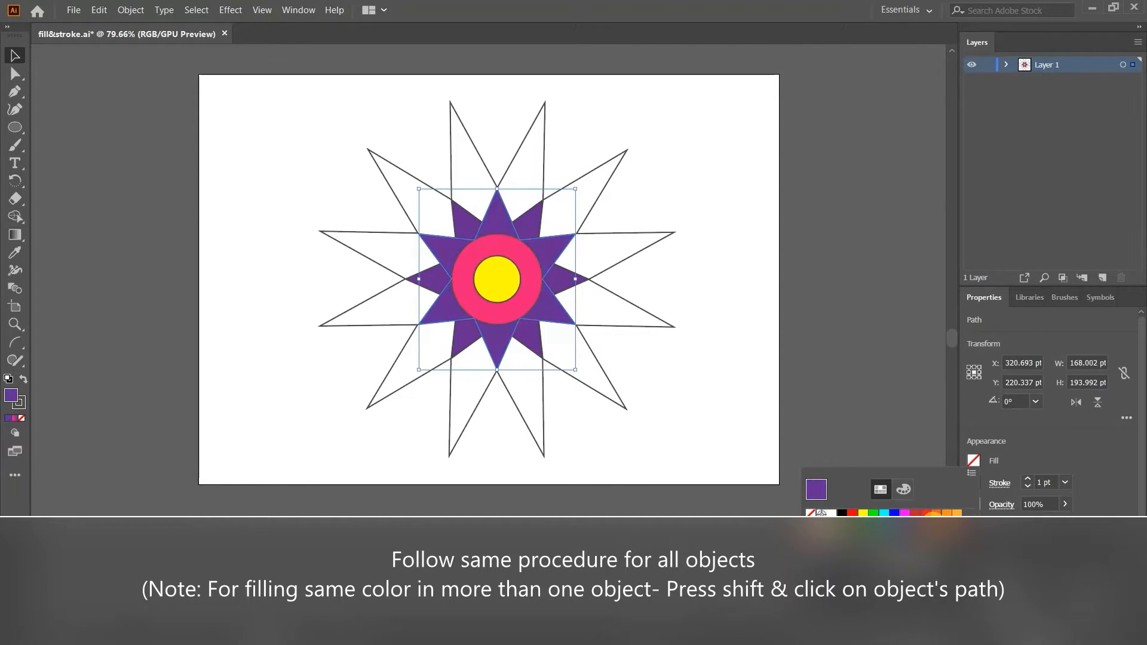
Change the fill of the six-pointed star with horizontal side tips to blue and deselect it.
click(537, 219)
click(531, 209)
click(534, 214)
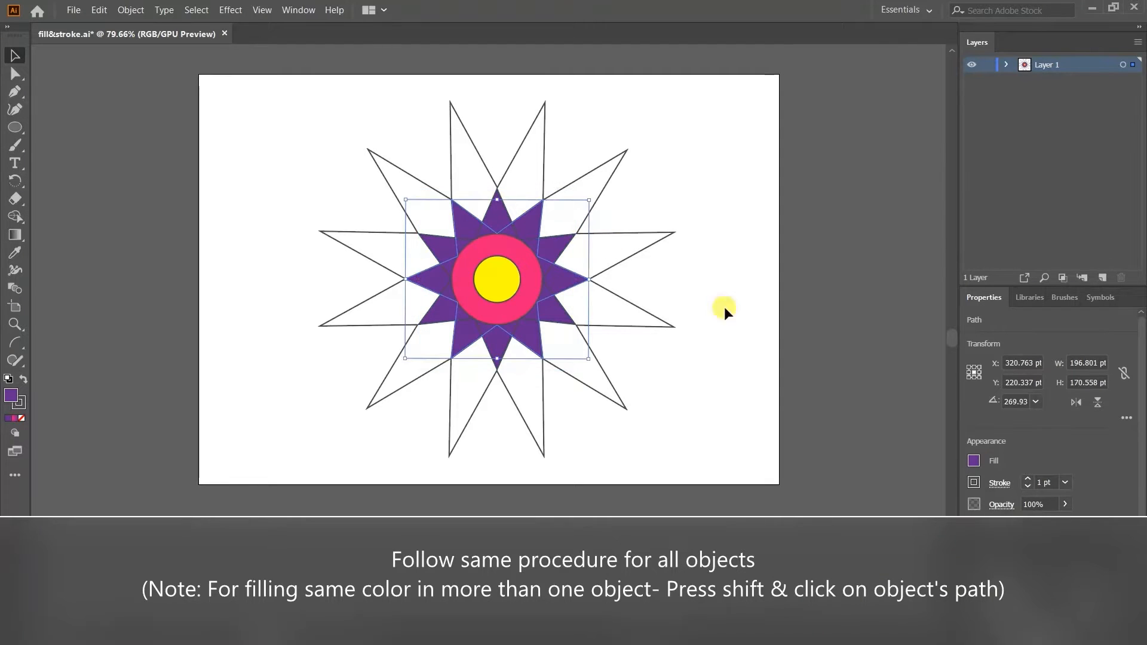
click(972, 461)
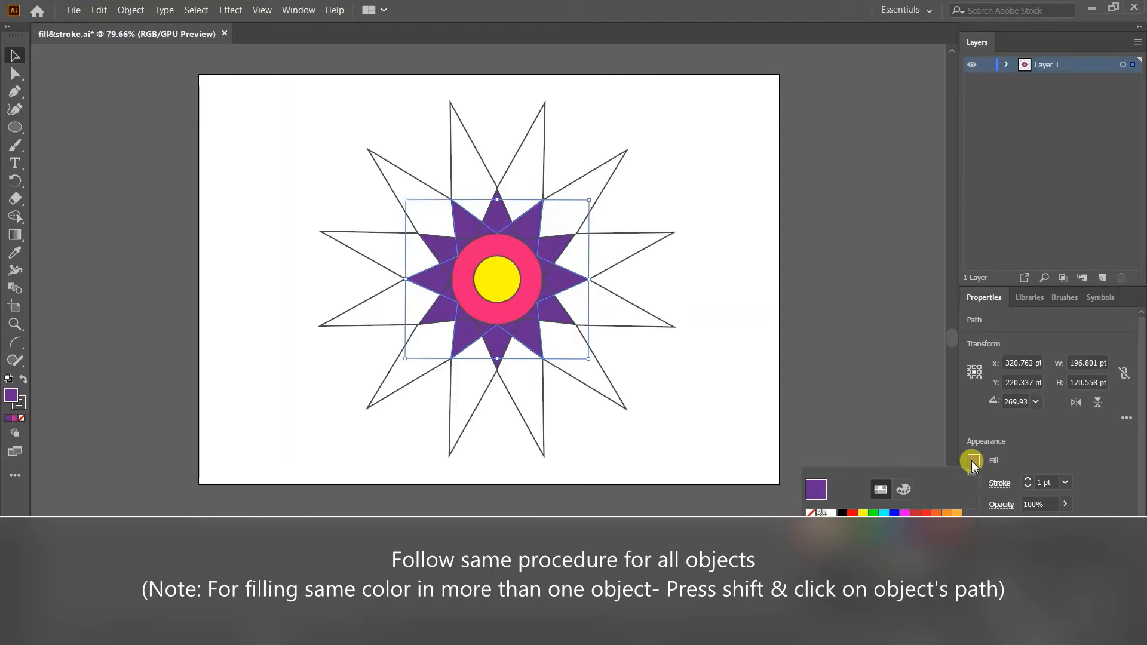
click(905, 525)
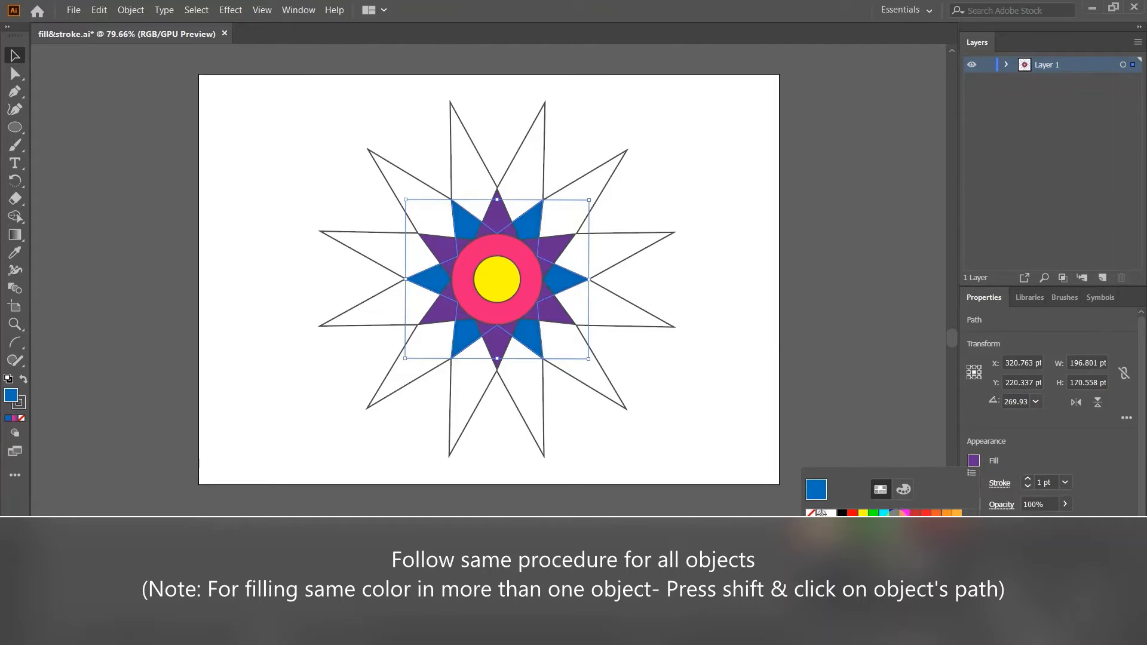
key(Escape)
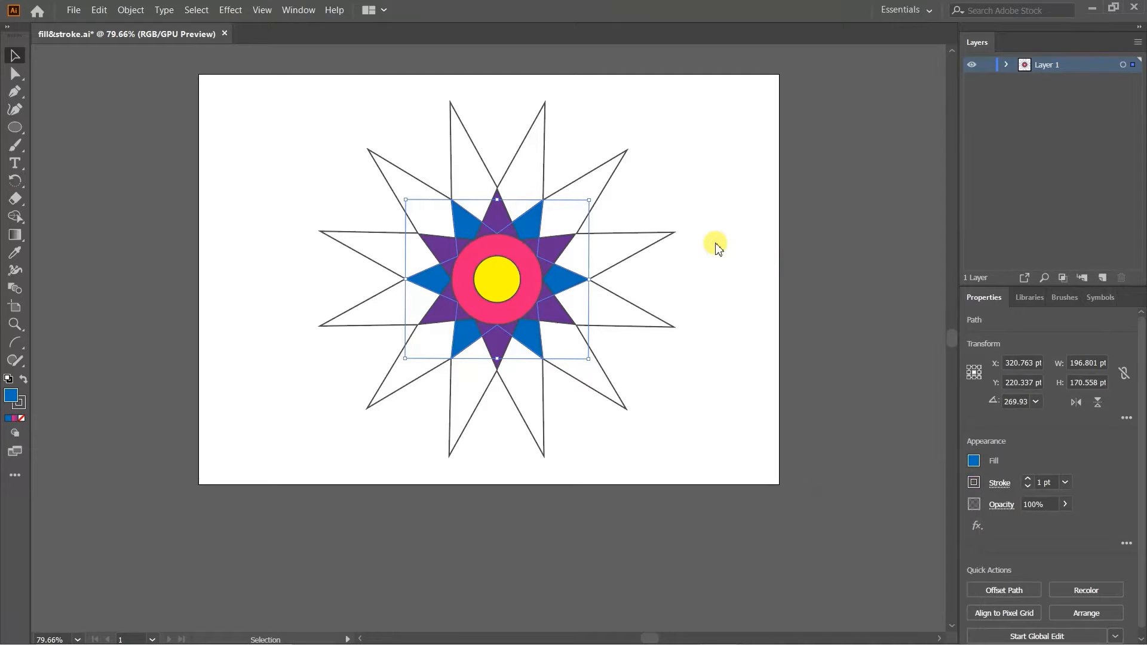
click(630, 132)
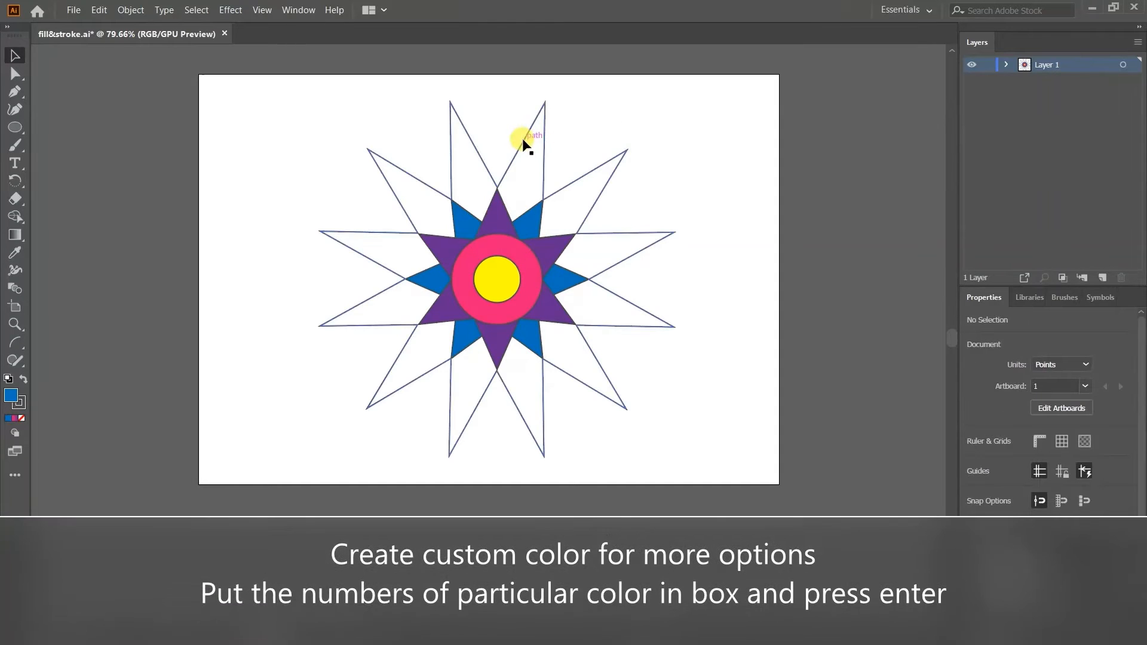
Fill the large outer twelve-pointed star with a custom light violet mixed from numeric colour values, setting the first value to 200.
click(522, 138)
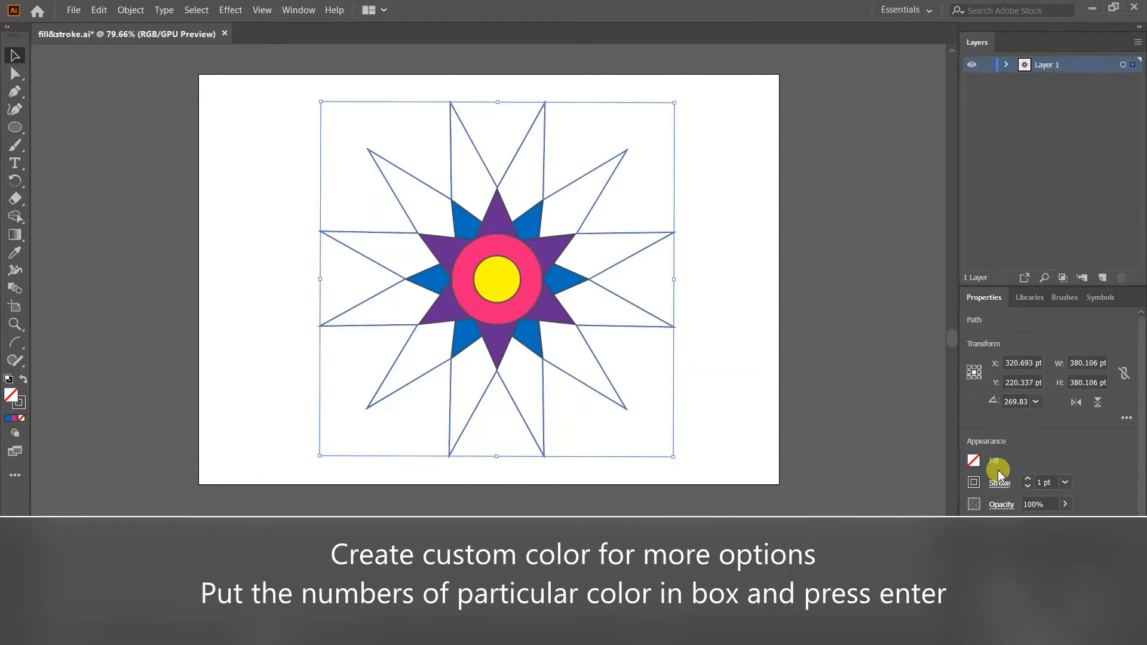
click(974, 461)
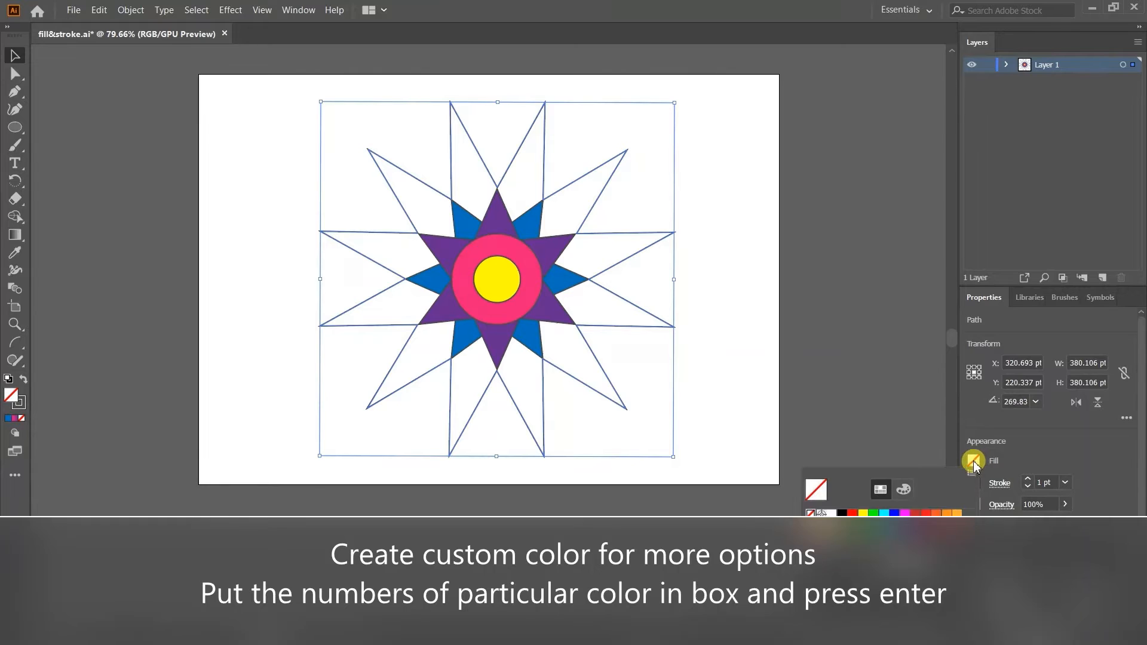
click(902, 487)
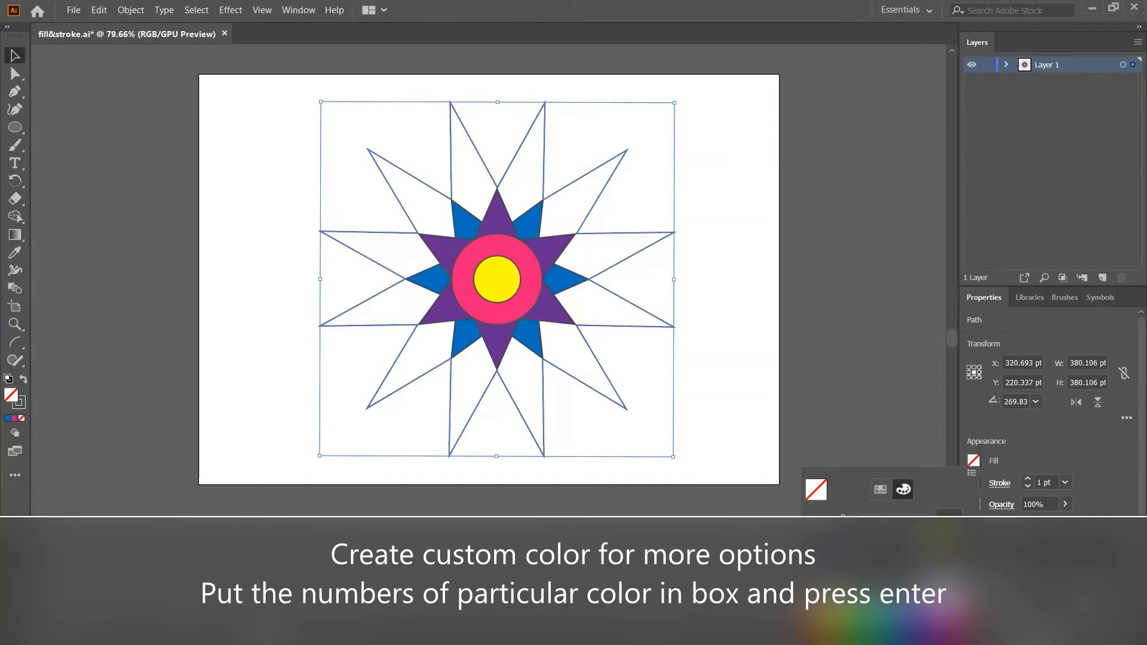
click(879, 490)
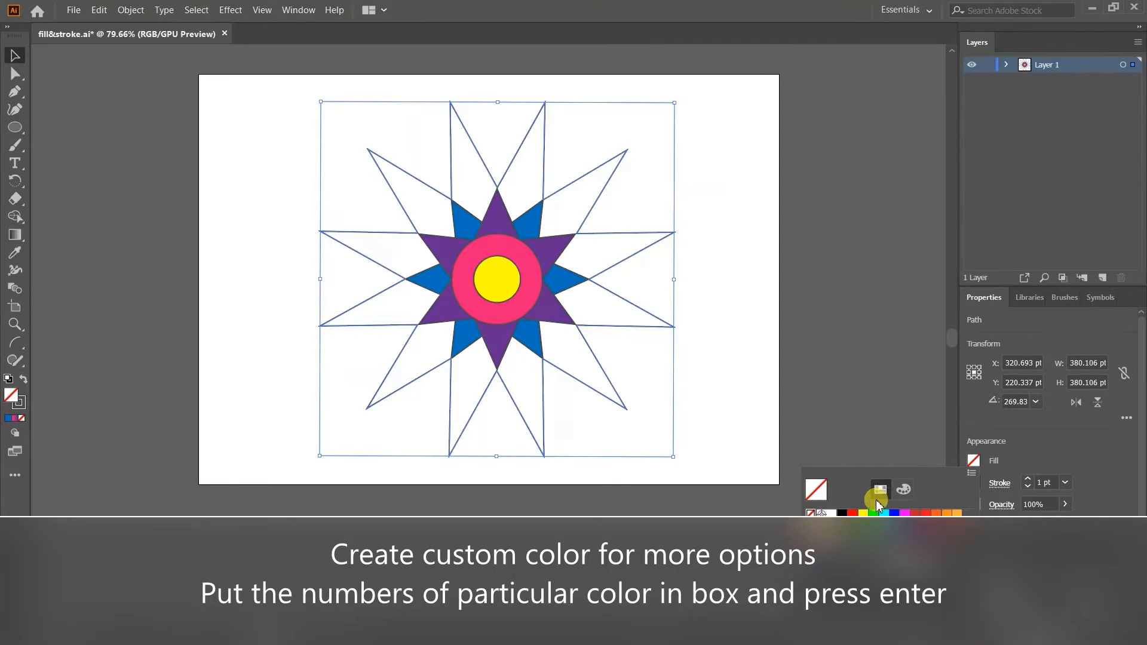
click(902, 490)
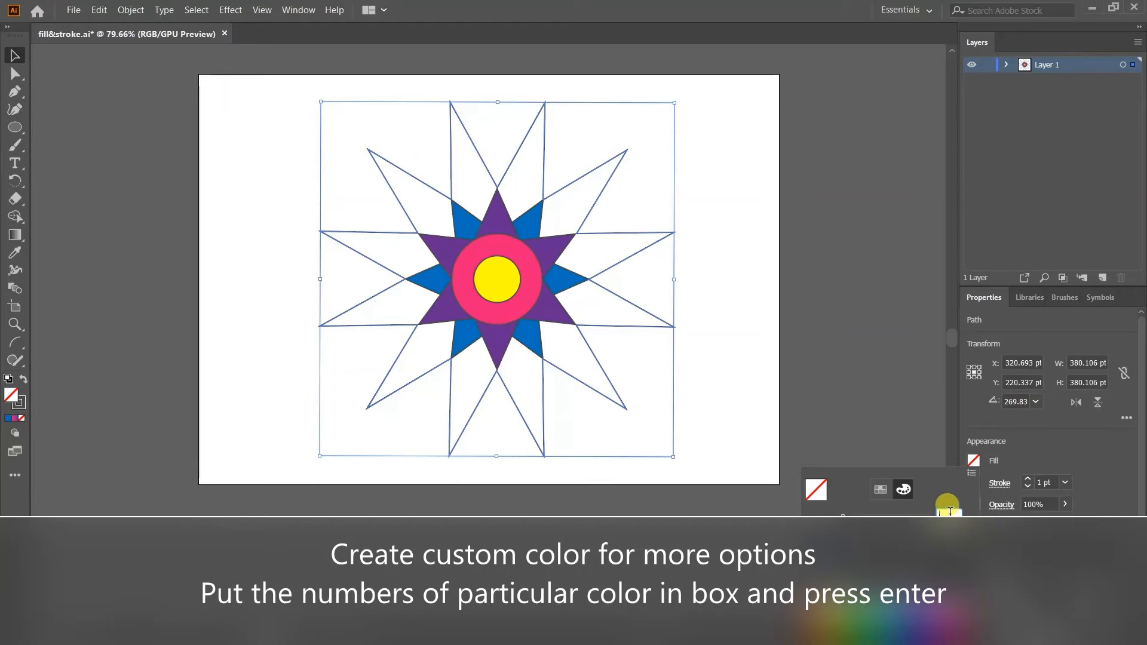
text(200)
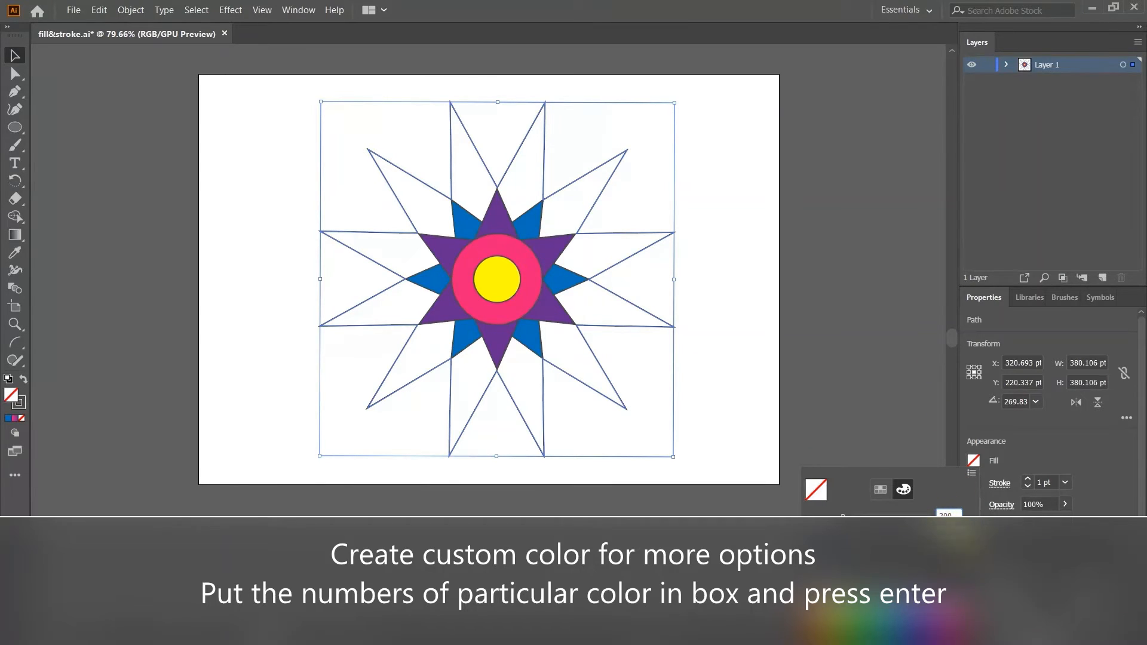
key(Return)
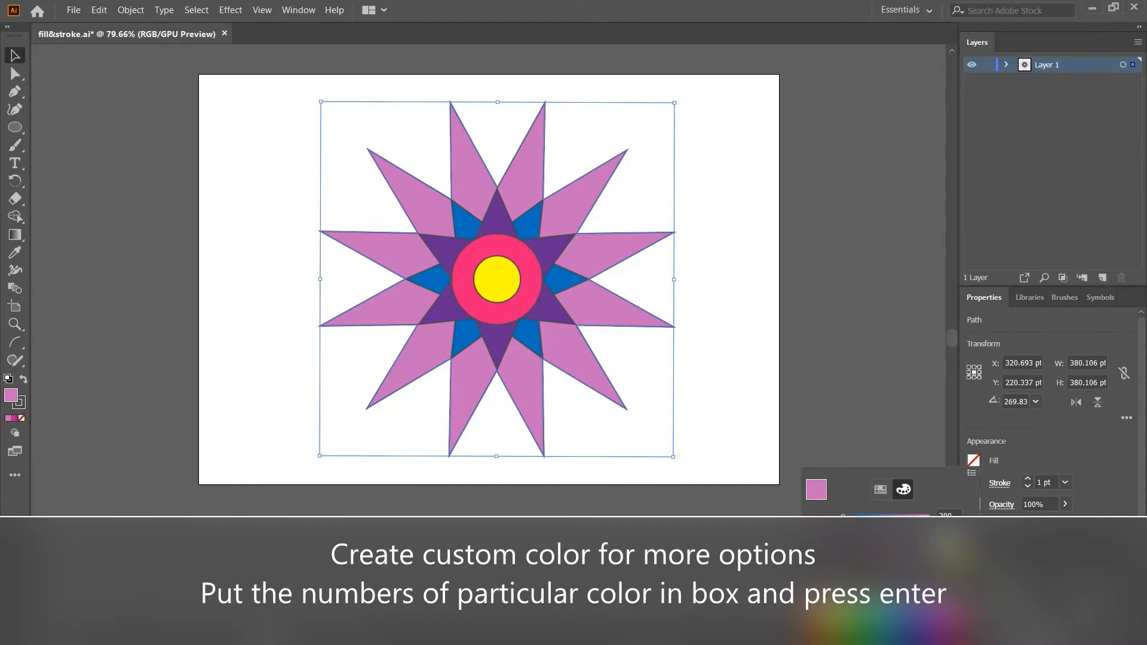
key(Return)
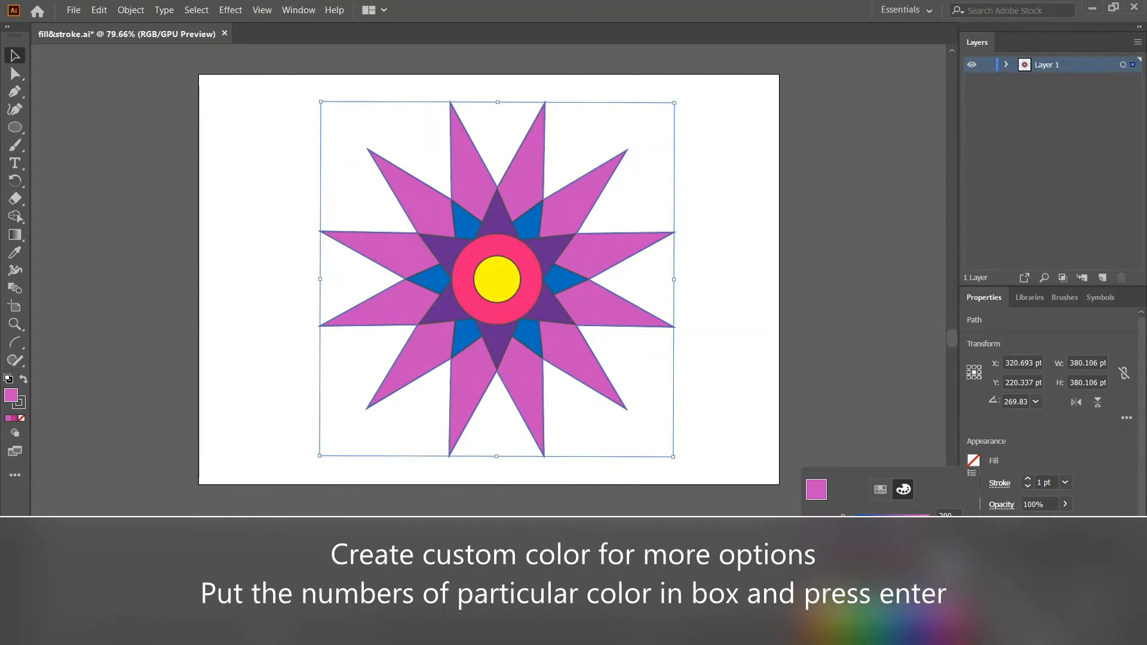
key(Return)
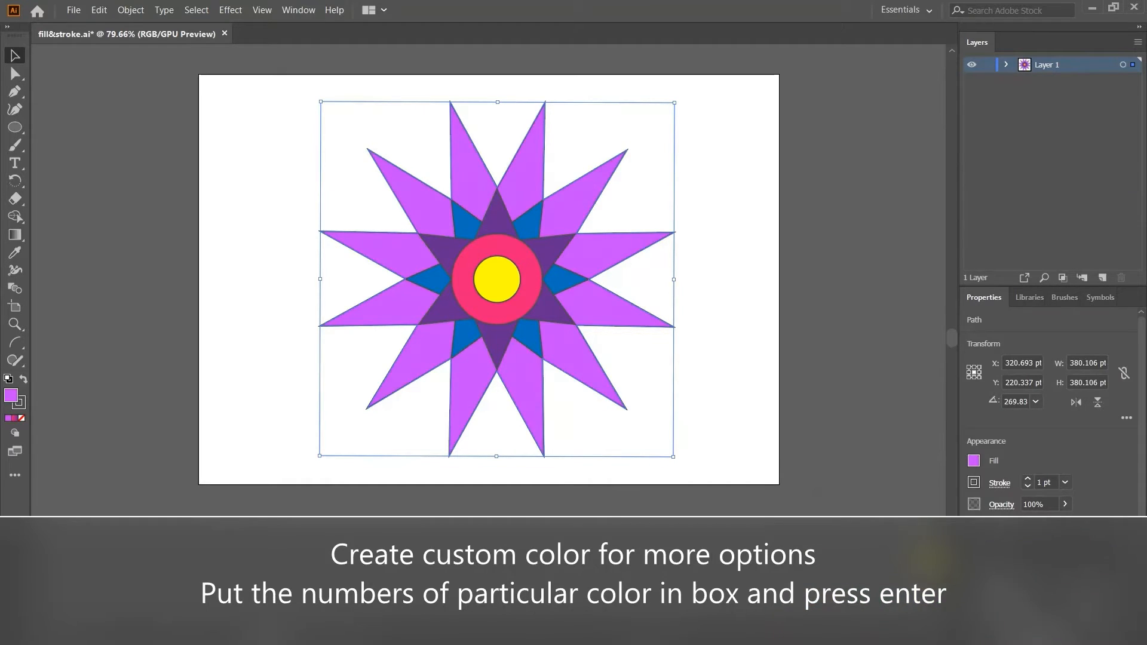
click(735, 403)
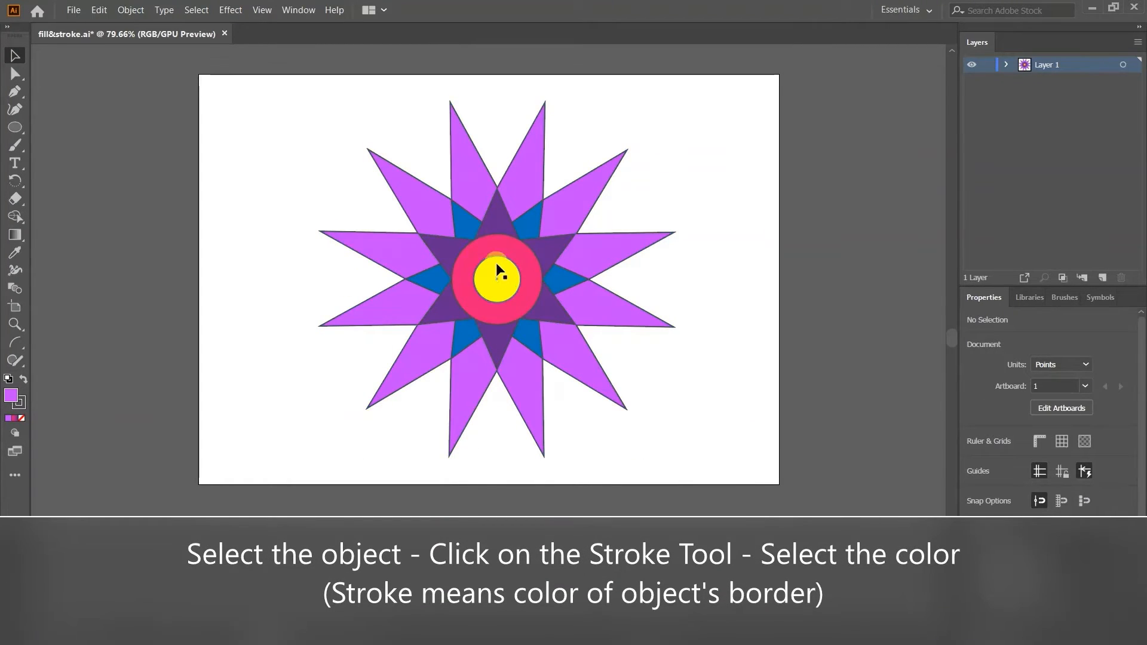
Remove the stroke from all shapes of the flower and deselect them.
drag(330, 129, 636, 454)
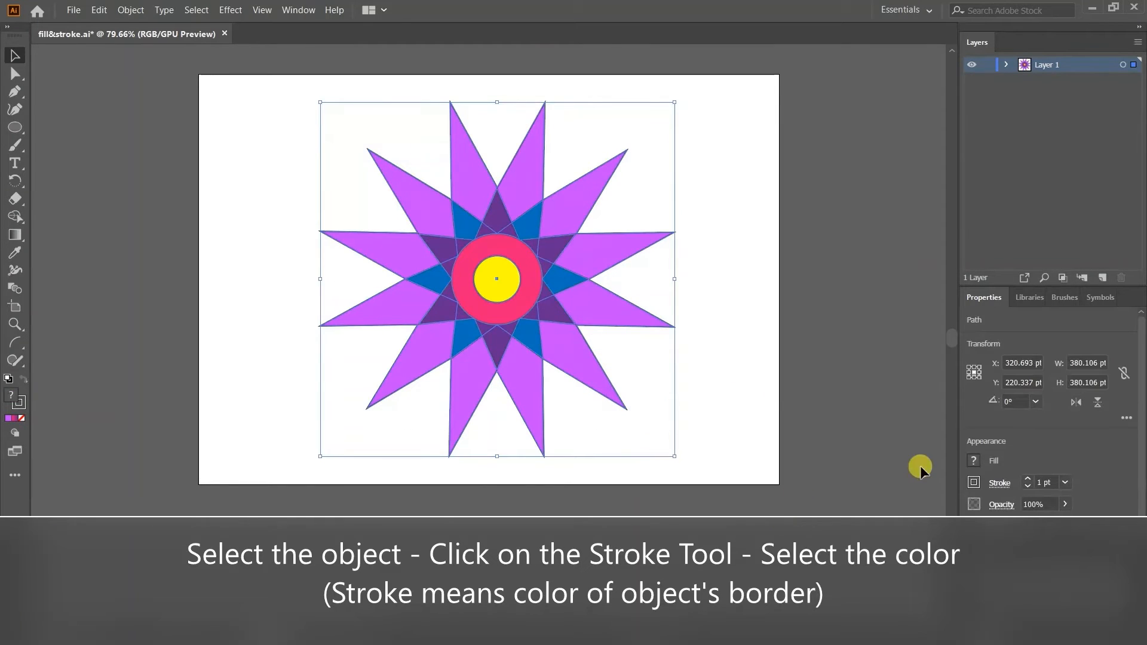
click(974, 483)
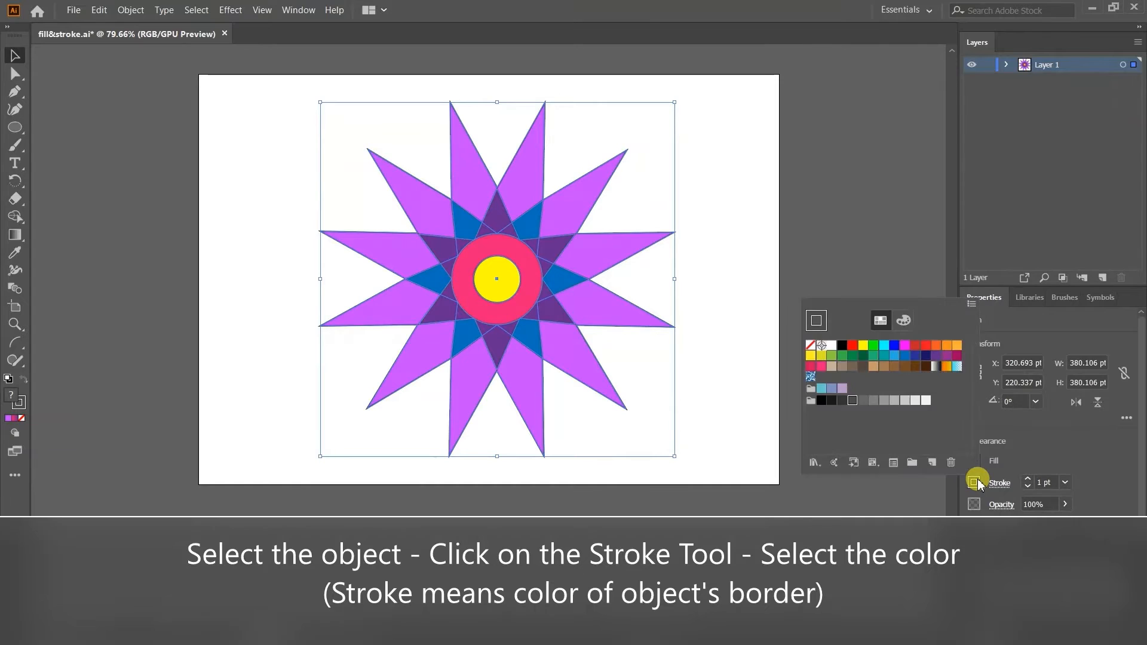
click(811, 351)
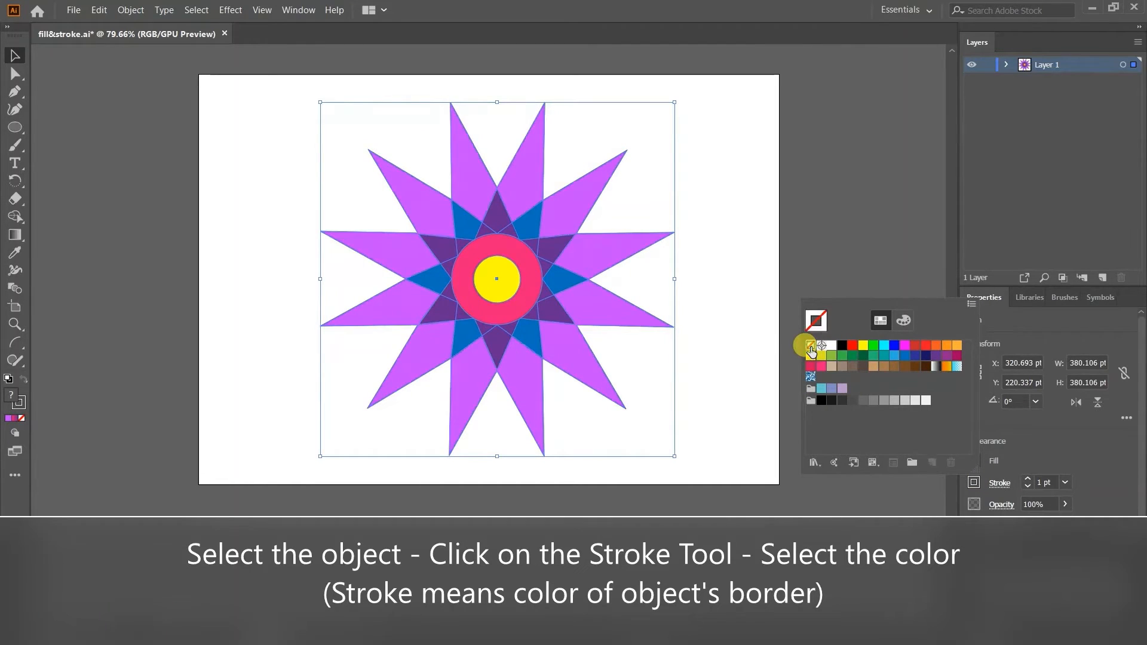
click(724, 332)
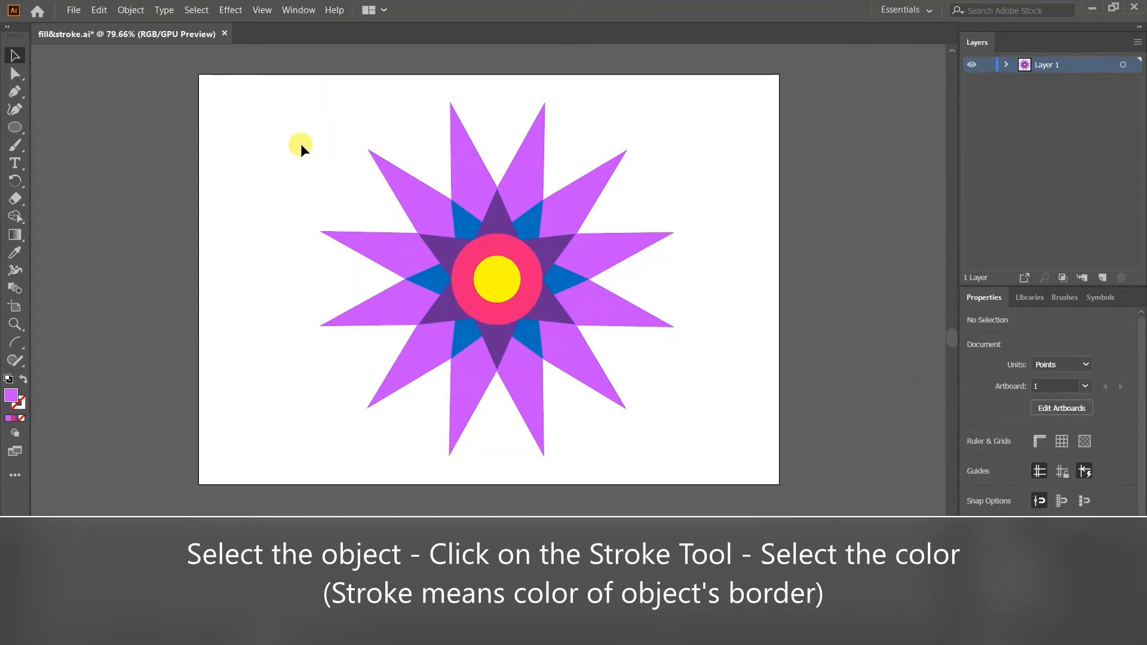
Apply a dark grey swatch as the stroke colour of all the flower's shapes and deselect them.
drag(307, 140, 691, 457)
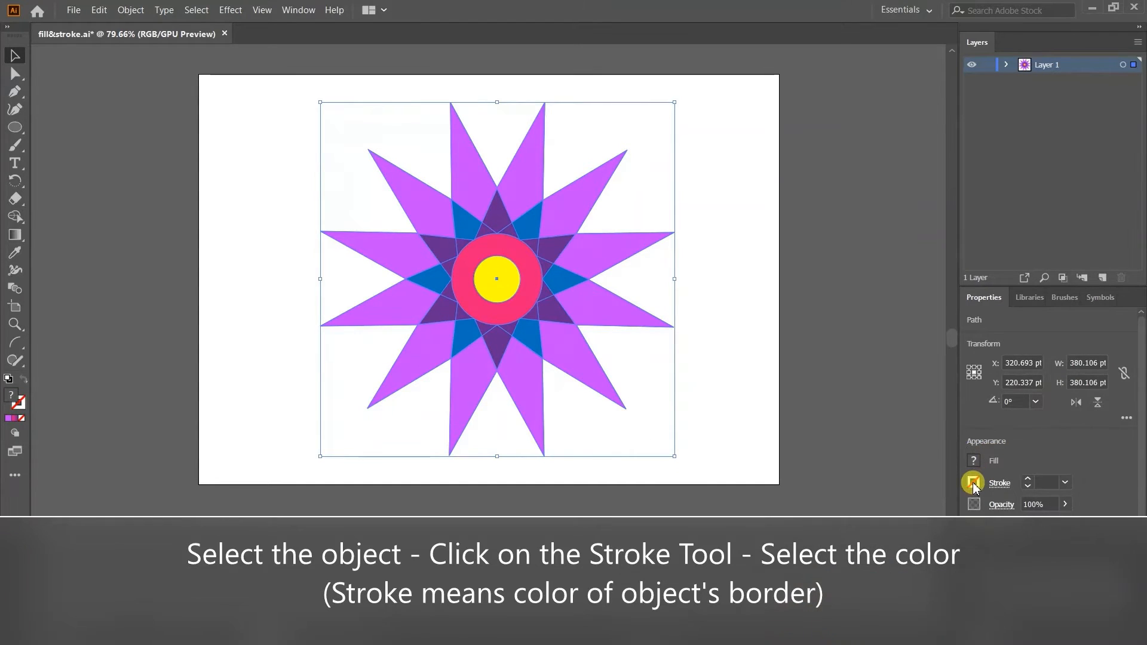
click(974, 484)
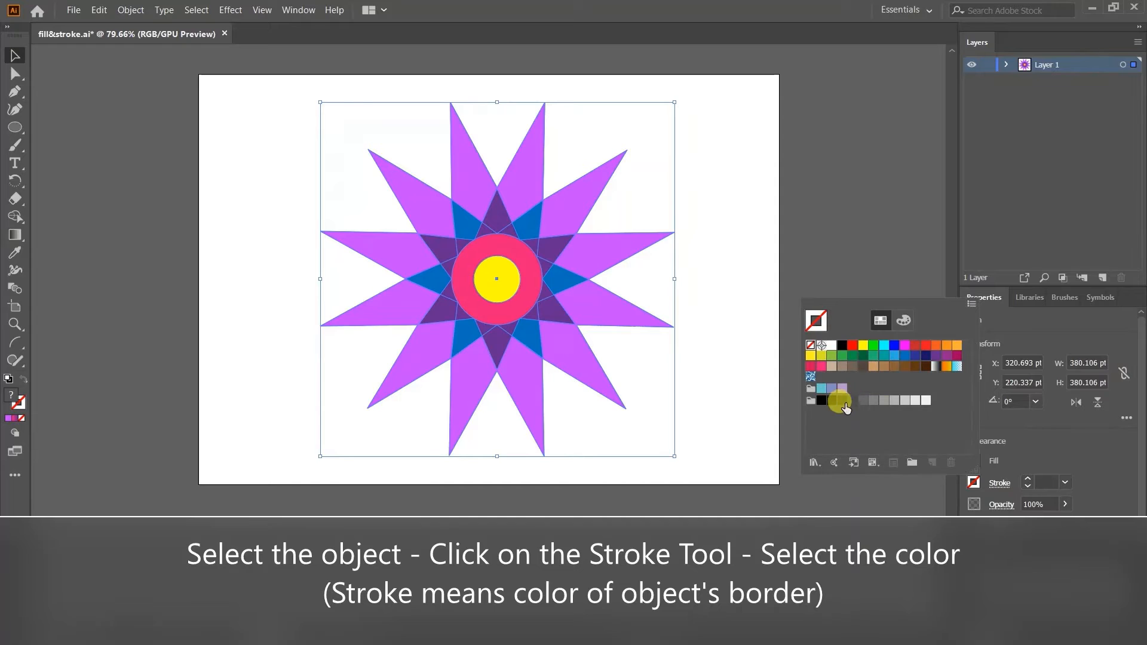
click(842, 402)
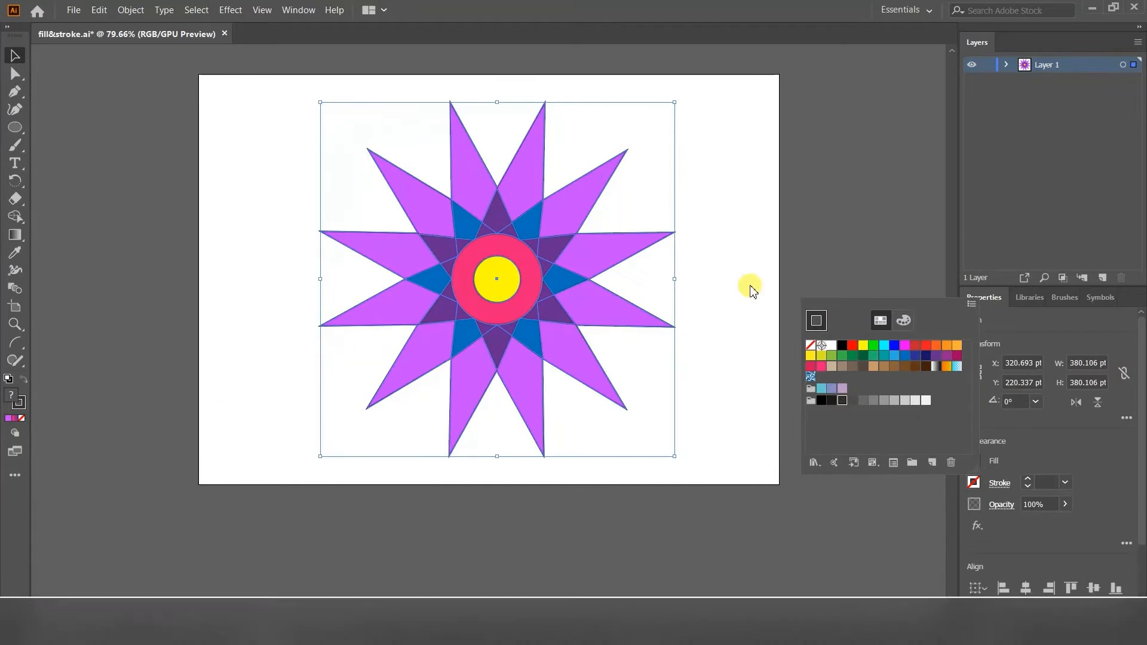
click(738, 250)
Set the stroke weight of all the flower's shapes to 3 pt and deselect them.
drag(312, 172, 672, 434)
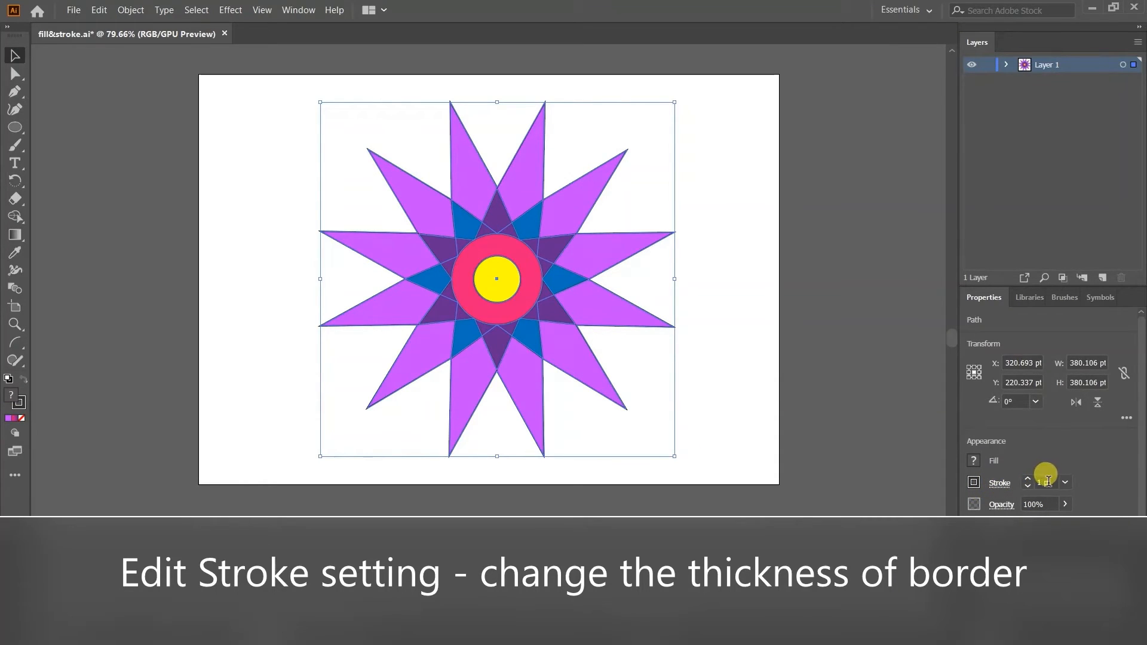
click(1048, 482)
text(3)
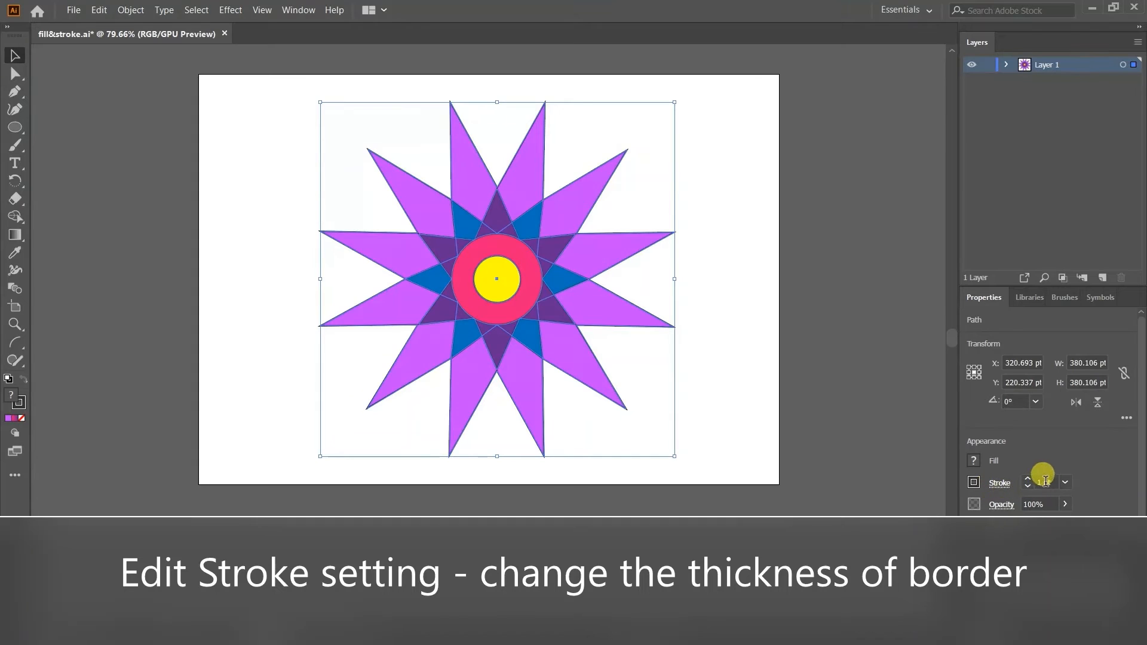
drag(1055, 482, 1026, 481)
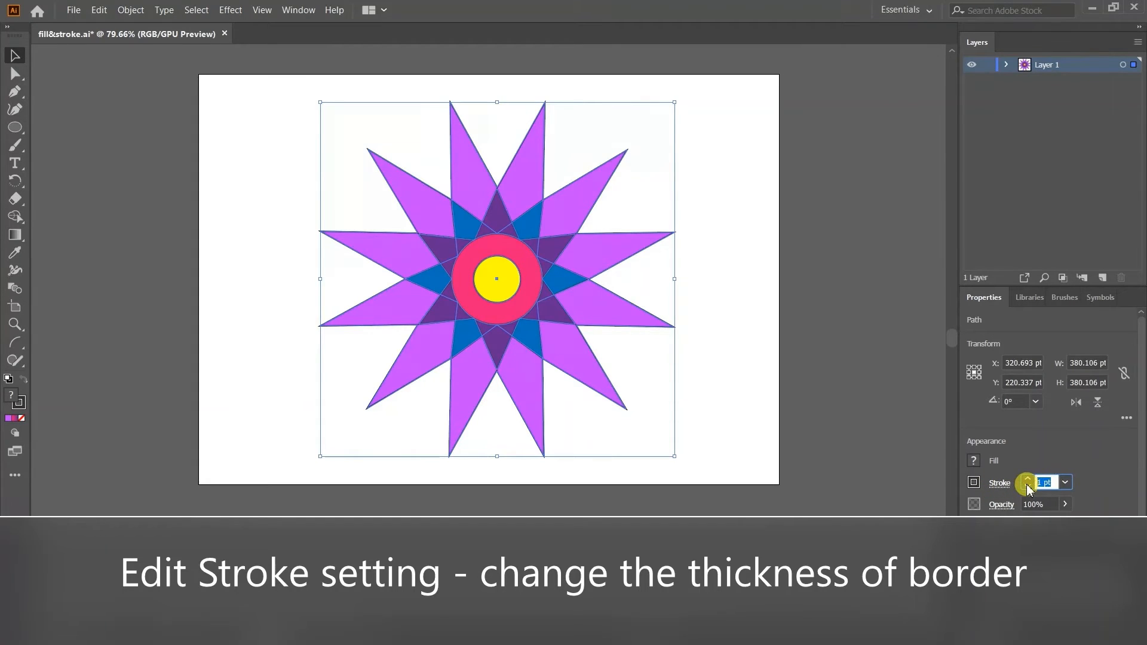
text(3)
click(1028, 484)
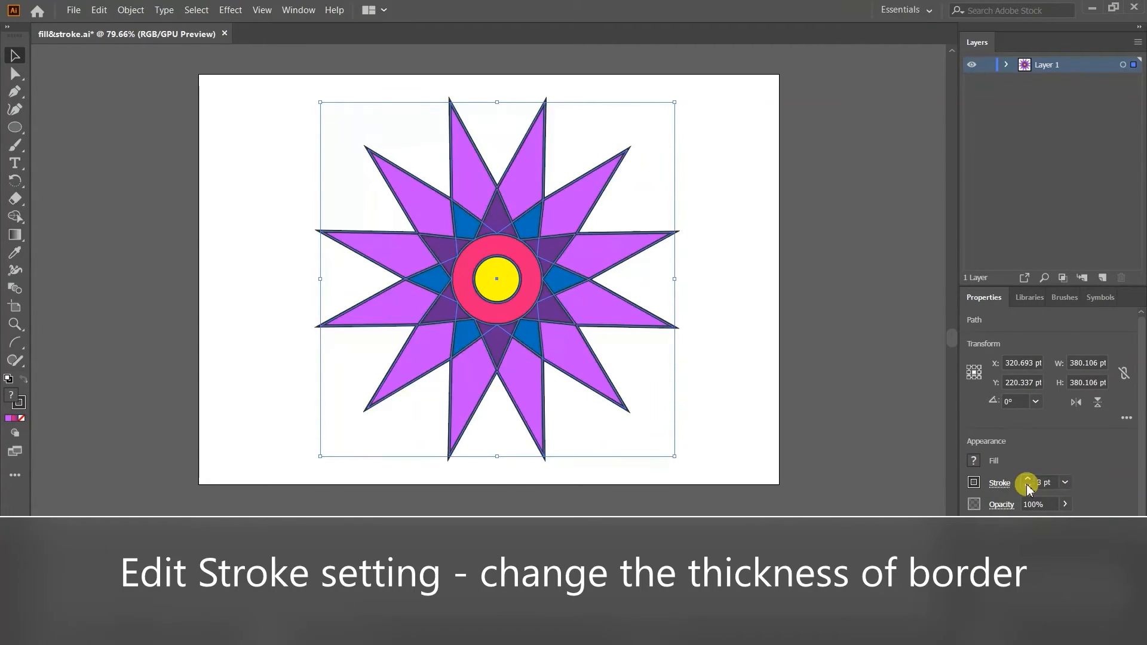
click(747, 303)
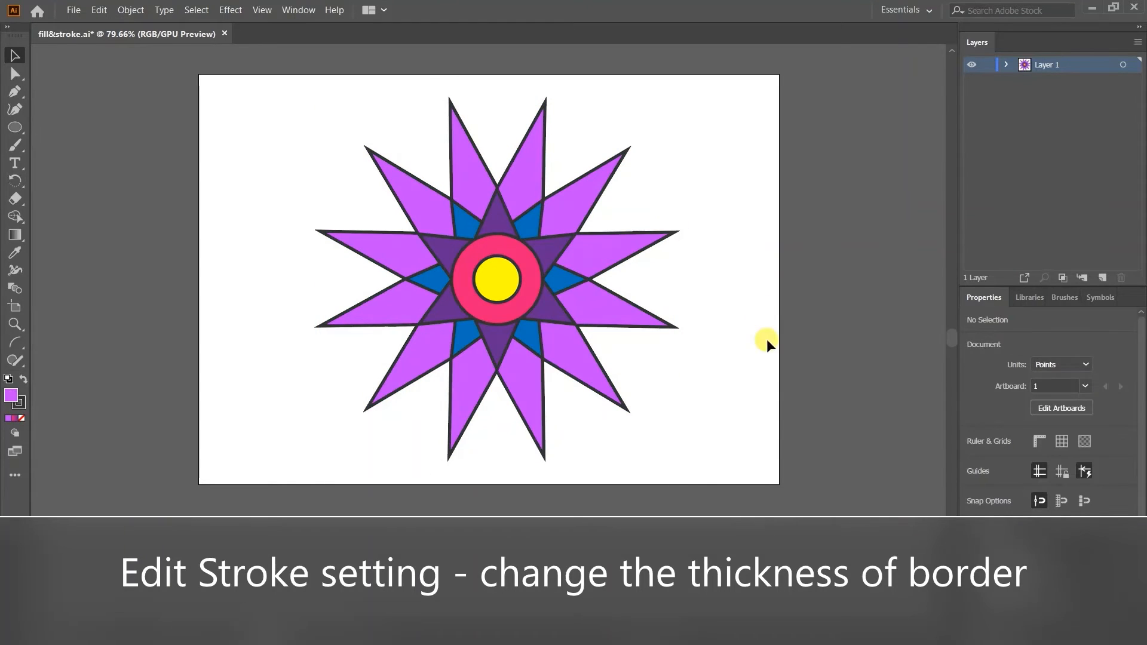
Increase the stroke weight of the whole flower to 5 pt and clear the selection.
drag(318, 135, 706, 413)
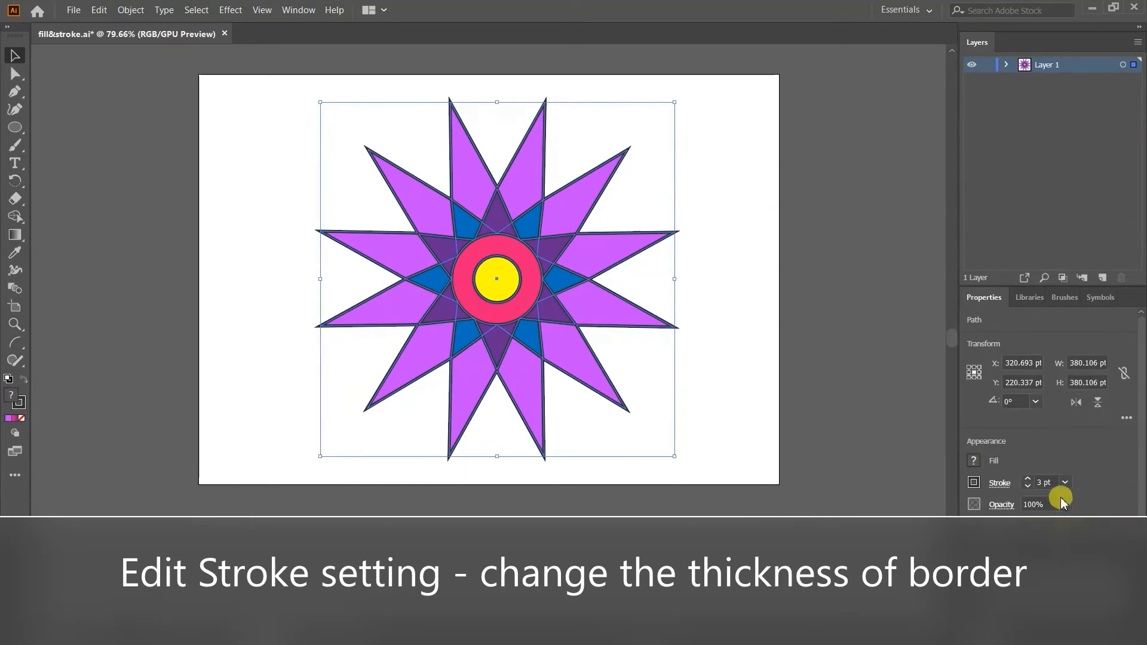
click(1045, 481)
text(5 )
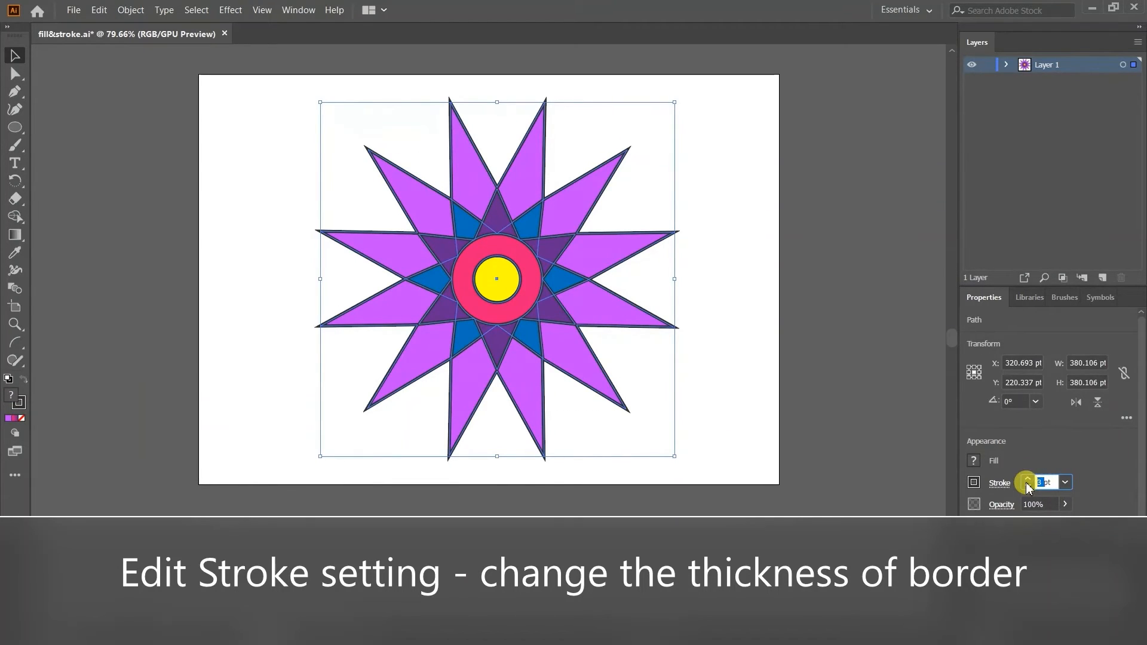
text(pt)
key(Return)
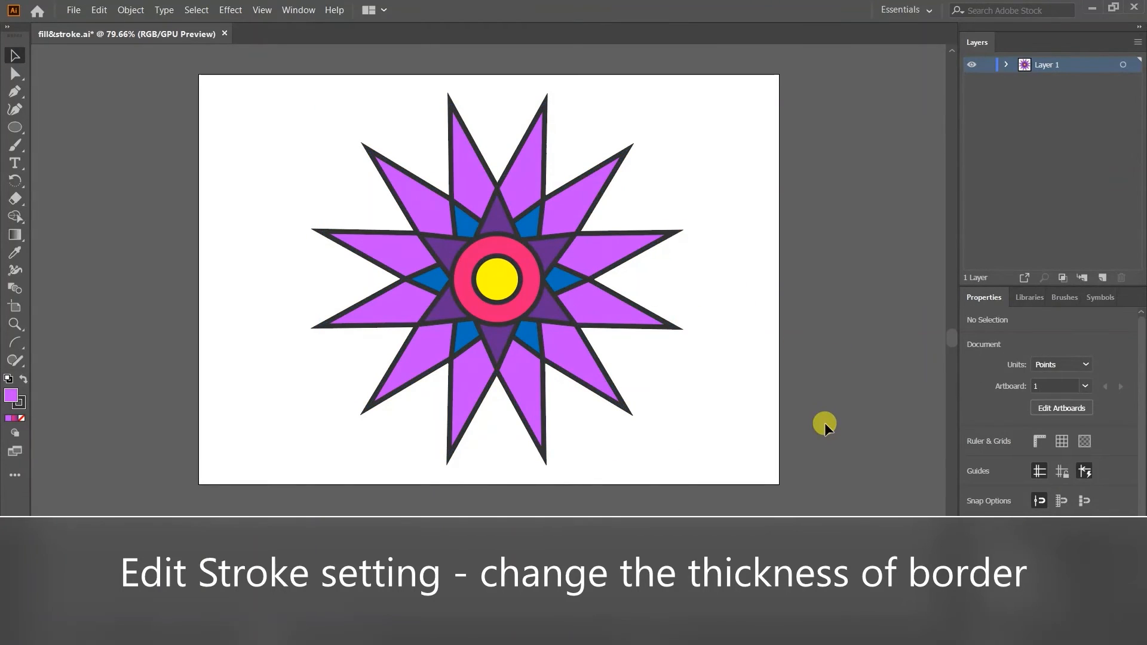
Give the strokes of all the flower's shapes rounded corners and a butt cap.
mouse_move(291, 144)
mouse_down()
mouse_move(584, 333)
mouse_move(678, 435)
mouse_up()
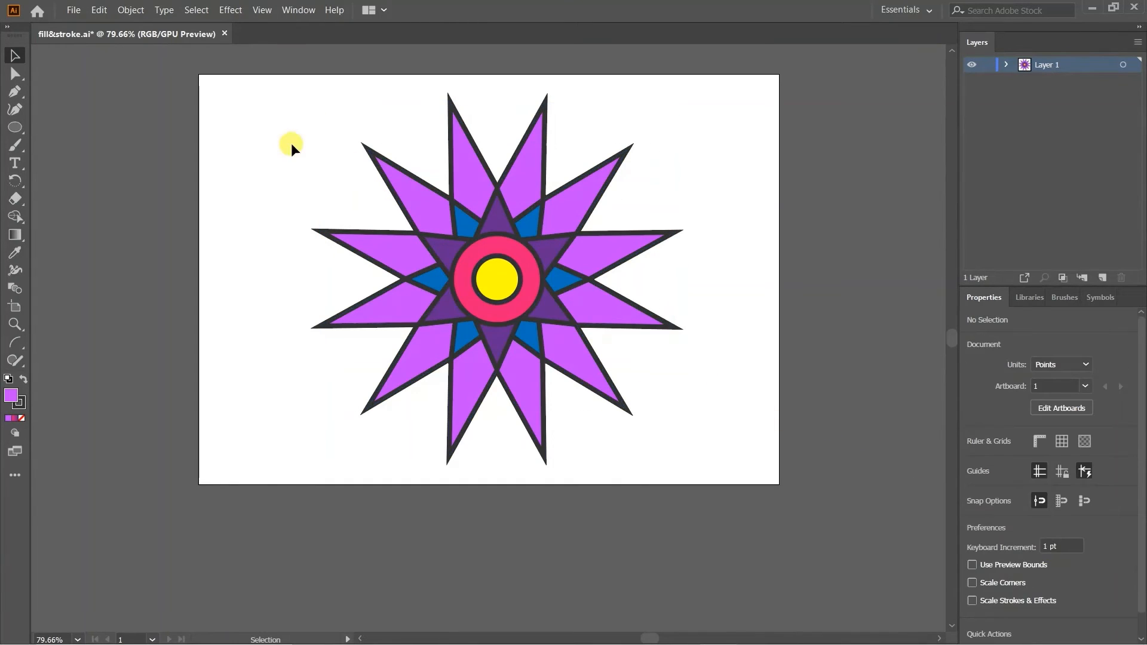
drag(291, 143, 679, 435)
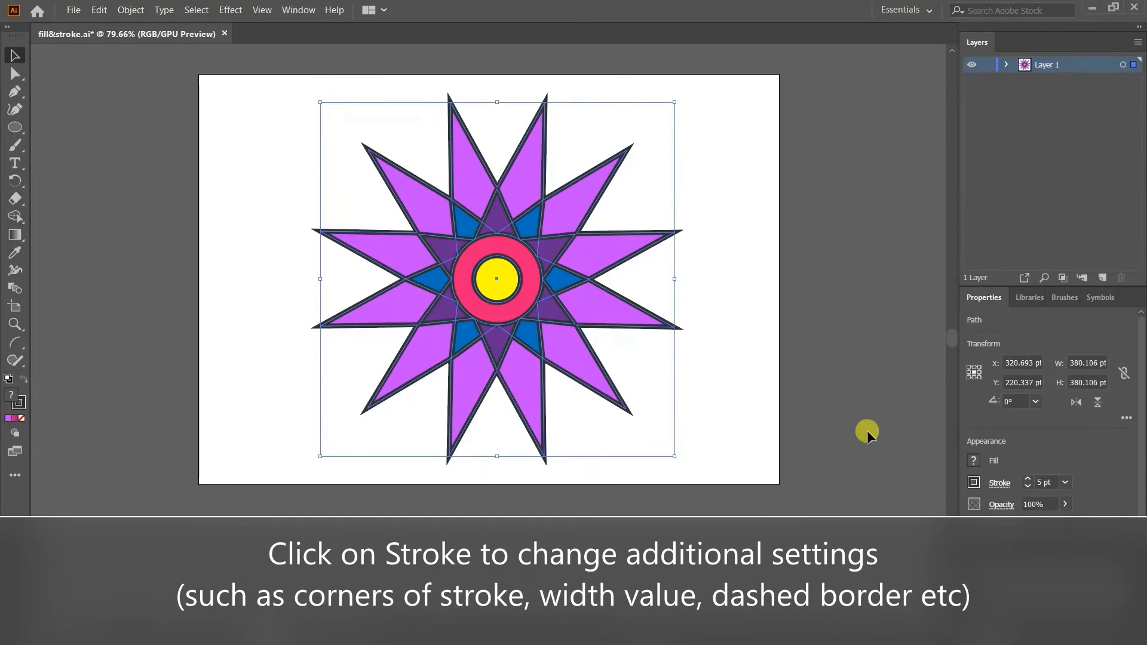
click(999, 483)
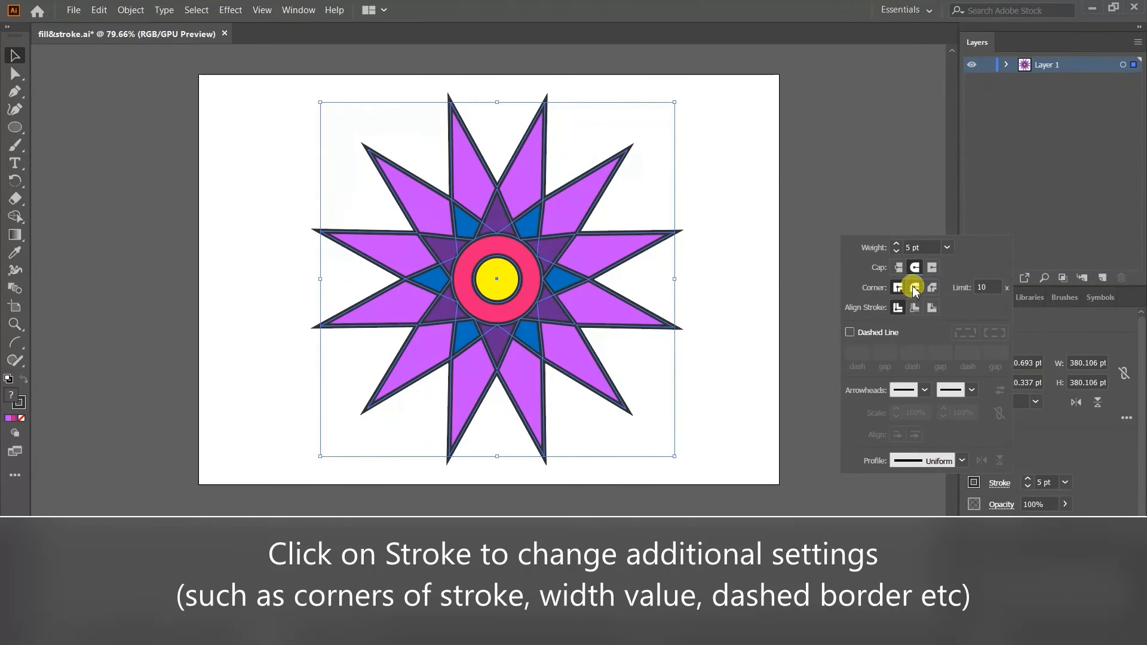
click(914, 288)
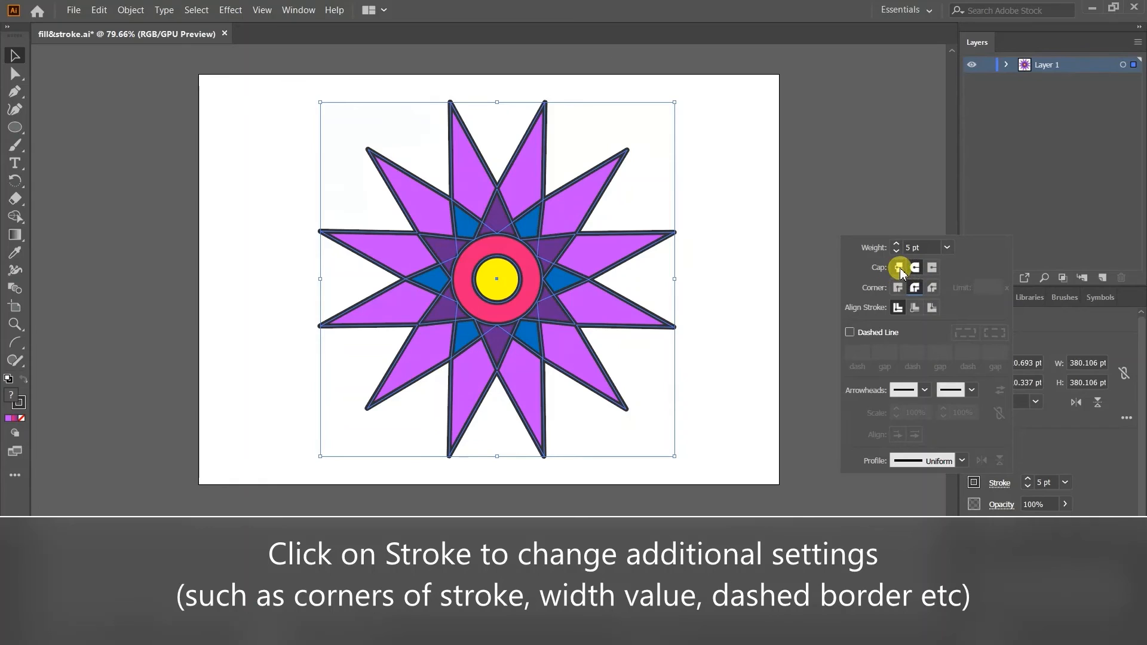
click(900, 268)
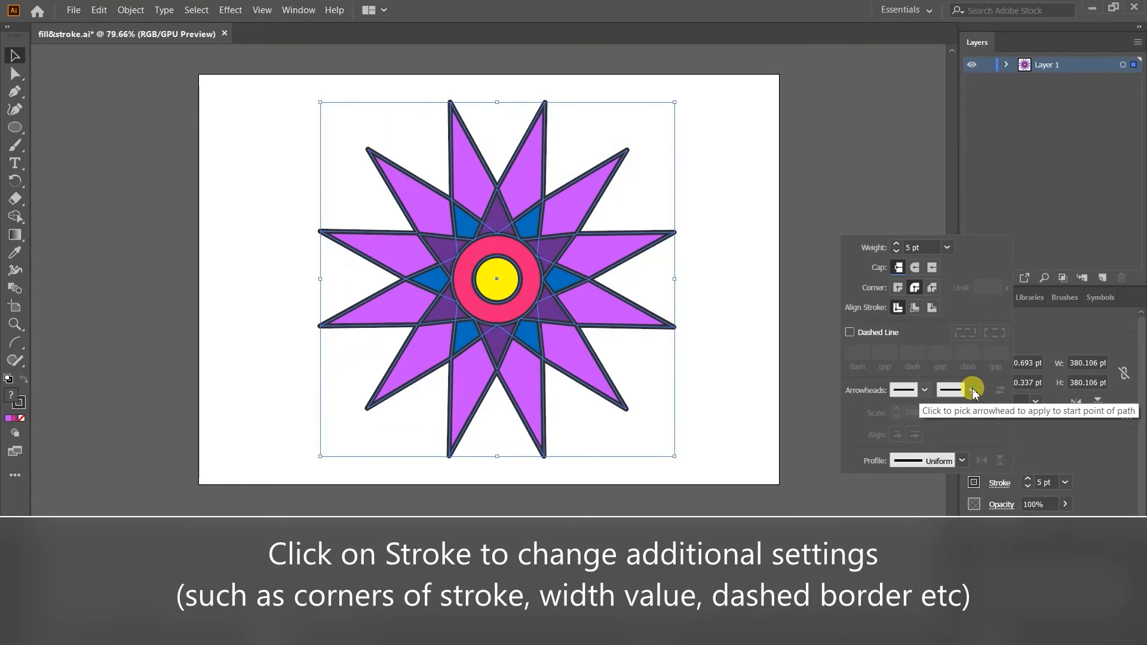
Try Width Profile 1 on the flower's strokes and switch back to the Uniform profile.
click(962, 461)
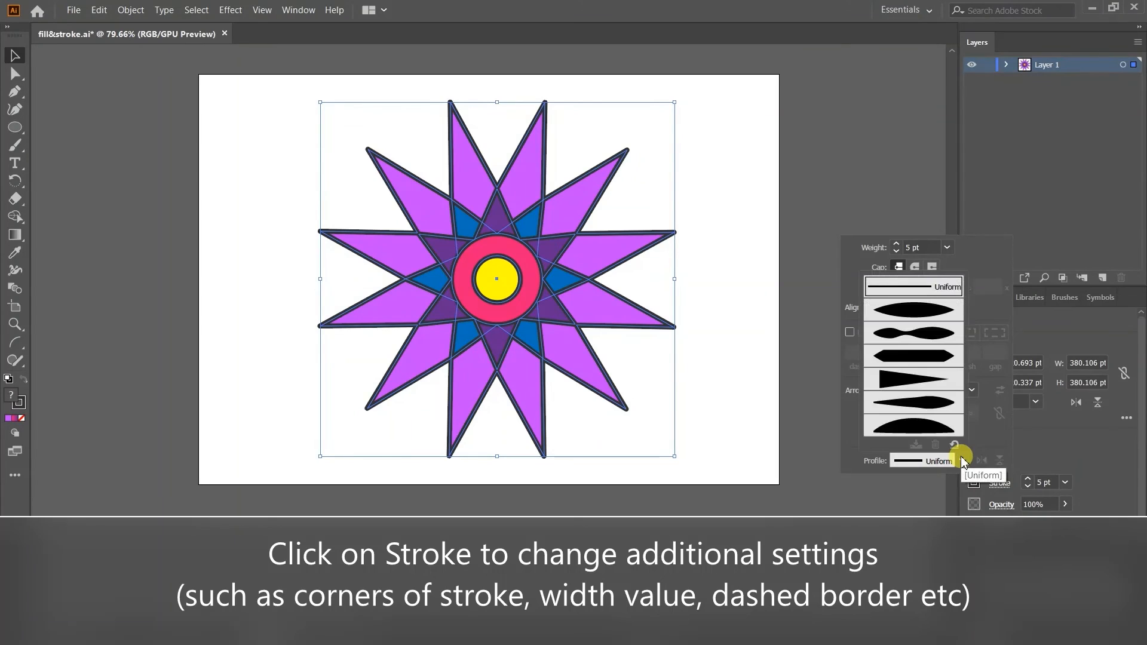
click(912, 311)
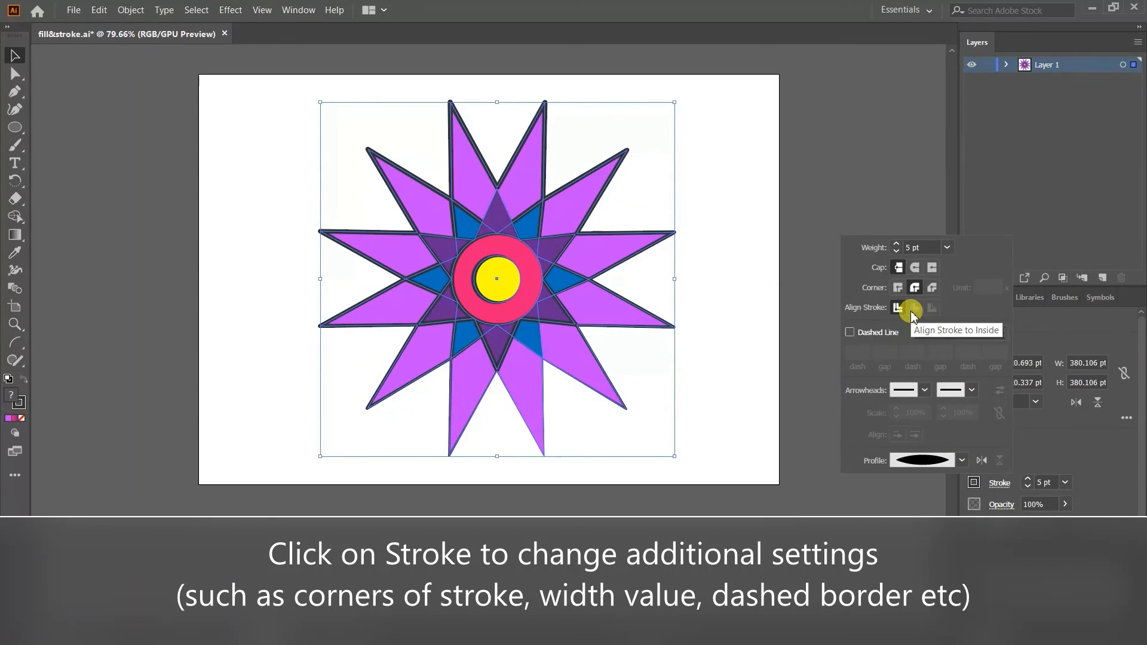
click(962, 461)
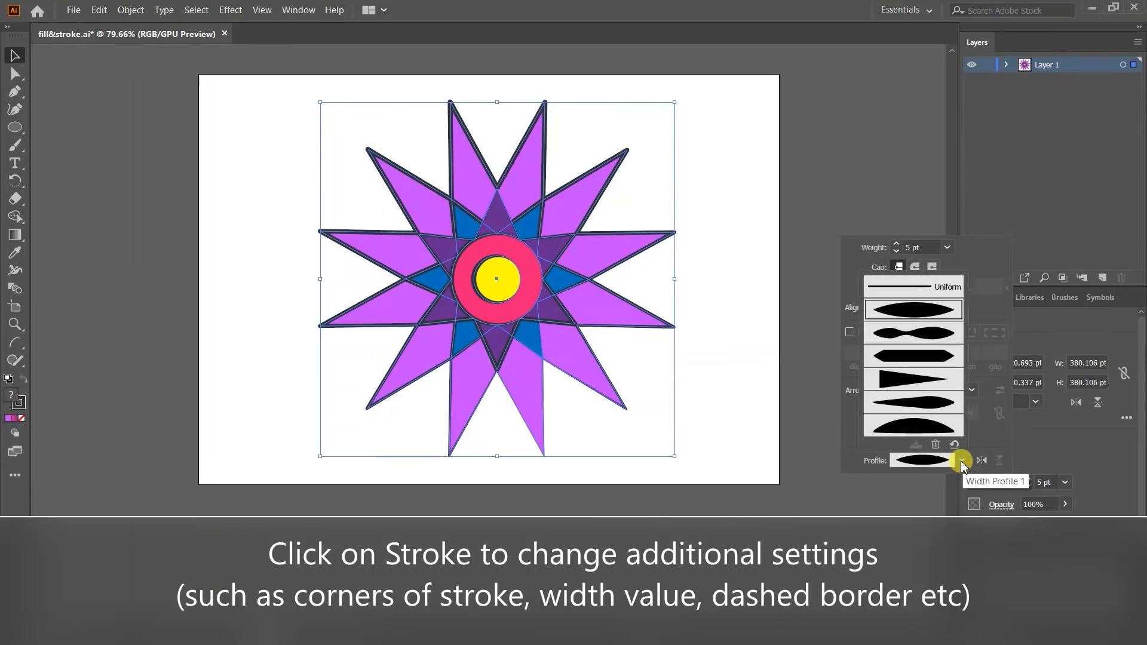
click(921, 289)
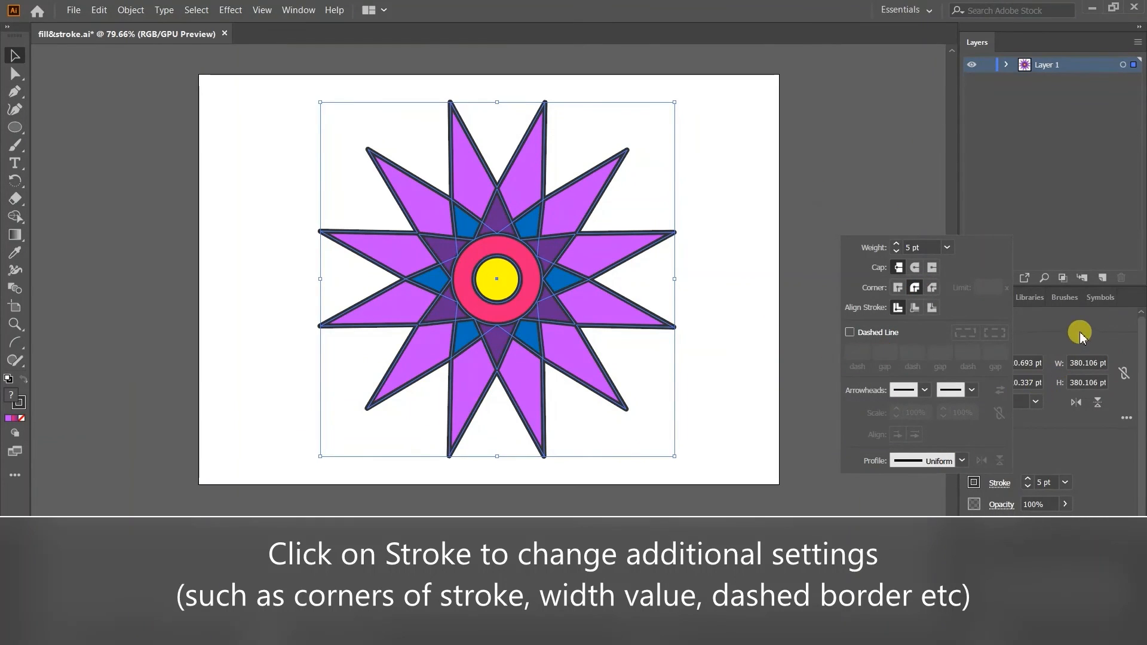
Try a dashed line on the strokes of the whole flower, deselect to view it, and turn the dashes off again.
click(850, 332)
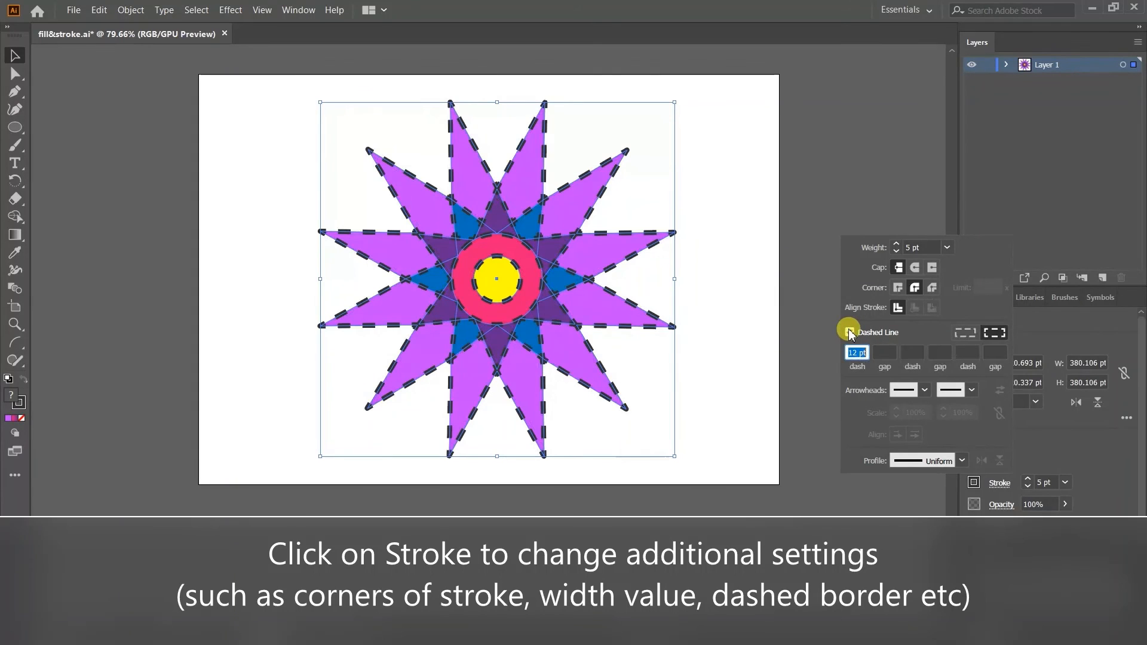
click(721, 216)
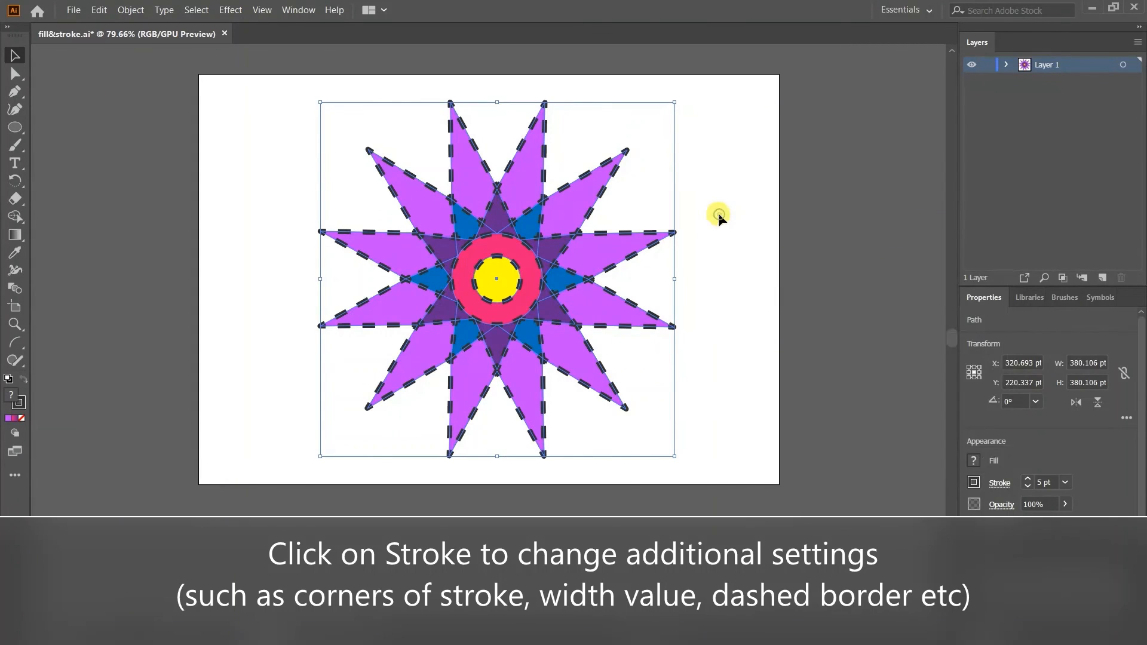
click(718, 213)
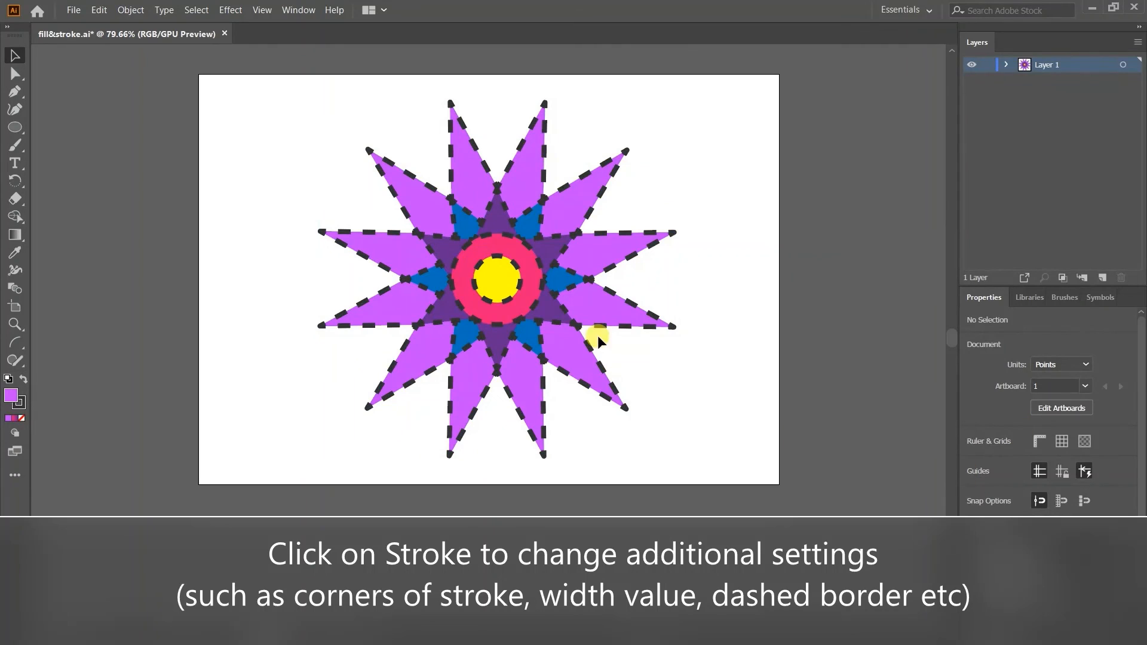
drag(292, 142, 697, 418)
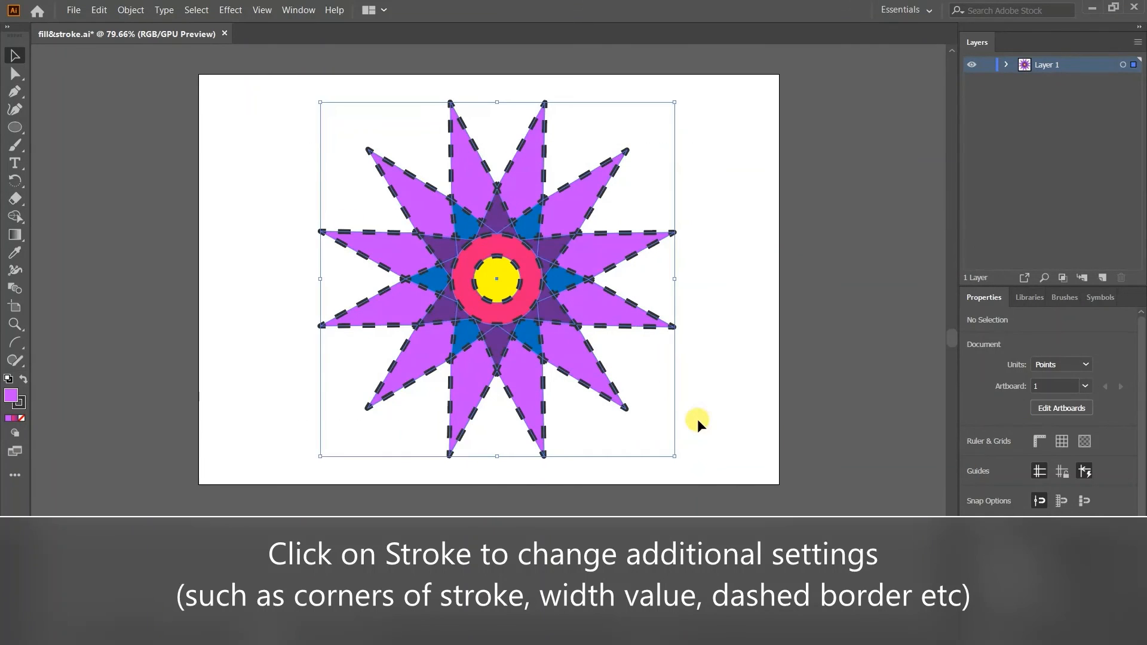
click(999, 485)
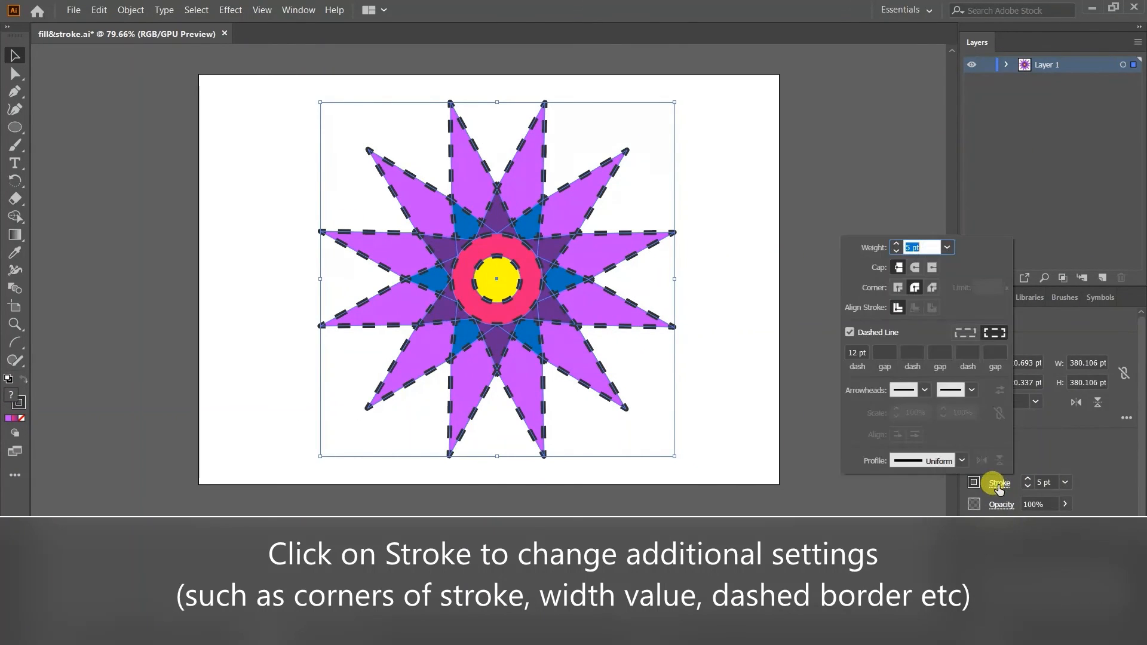
click(850, 333)
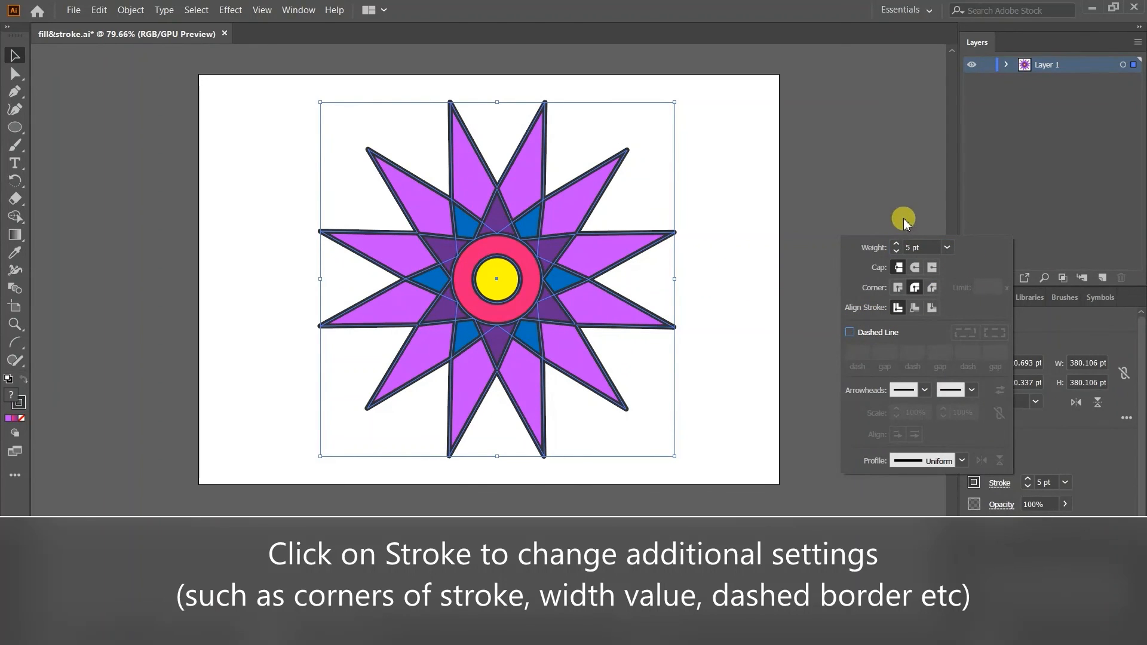
Set the stroke weight of all the selected flower shapes to 1 pt.
click(909, 247)
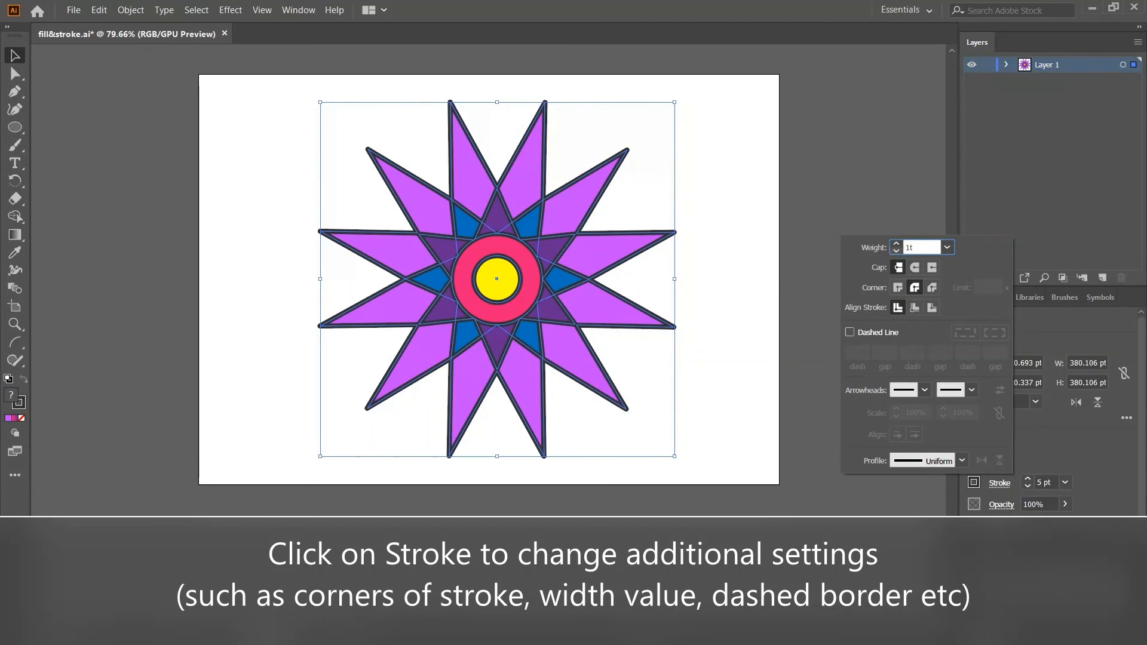
key(Escape)
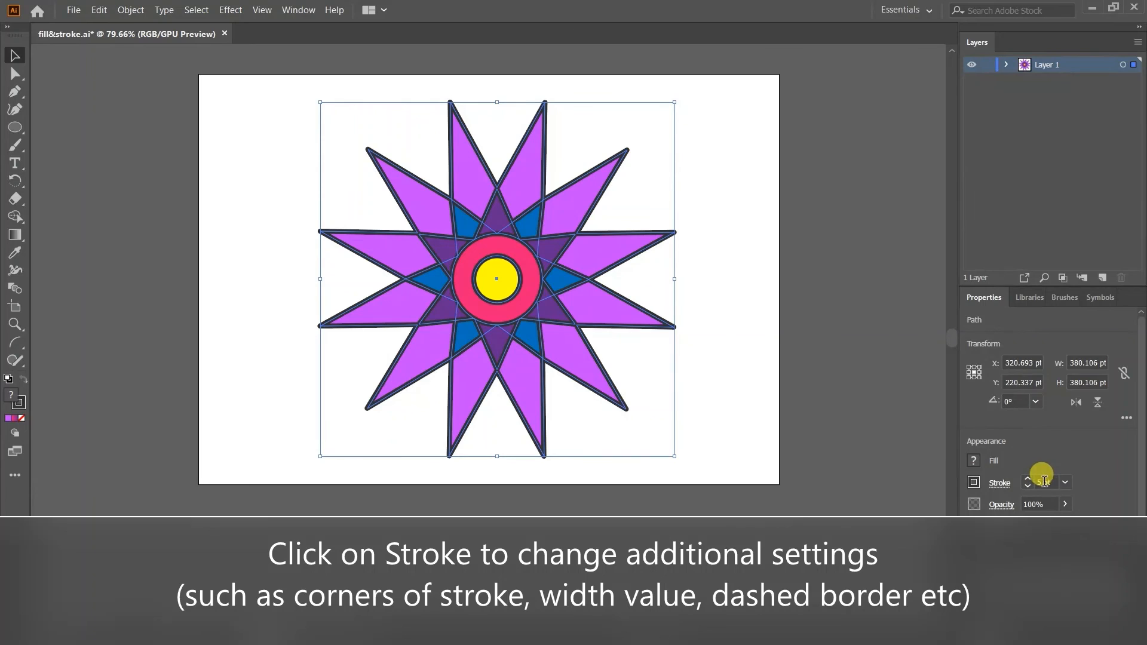
drag(1044, 482, 1022, 487)
text(1)
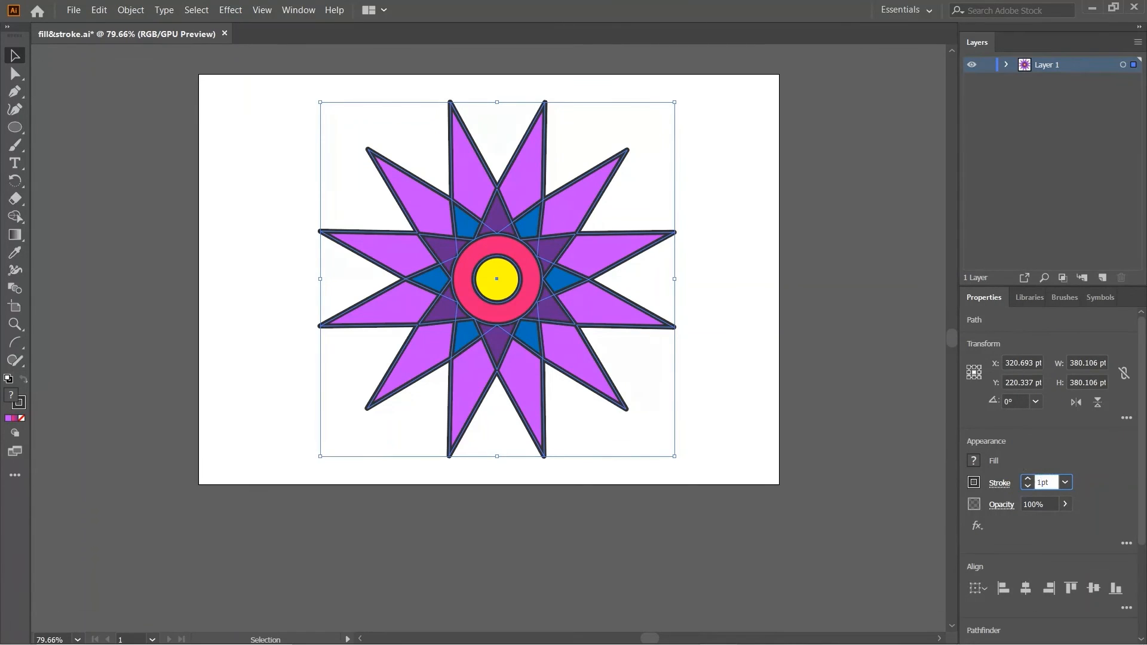
key(Return)
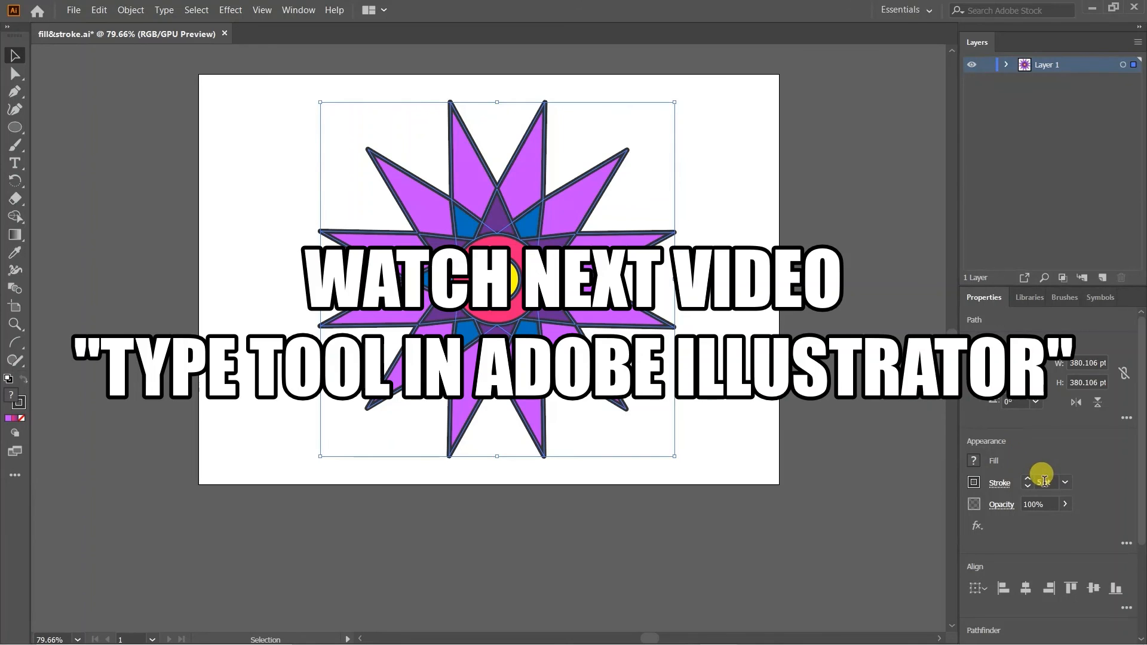
drag(1043, 482, 1025, 482)
text(1)
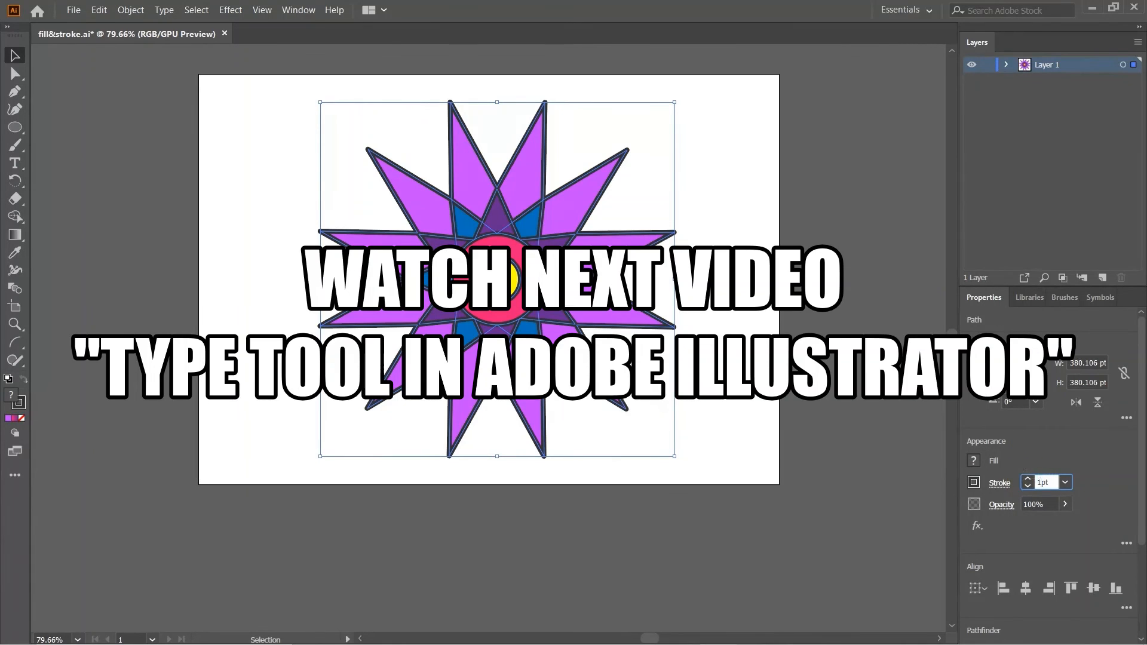
key(Return)
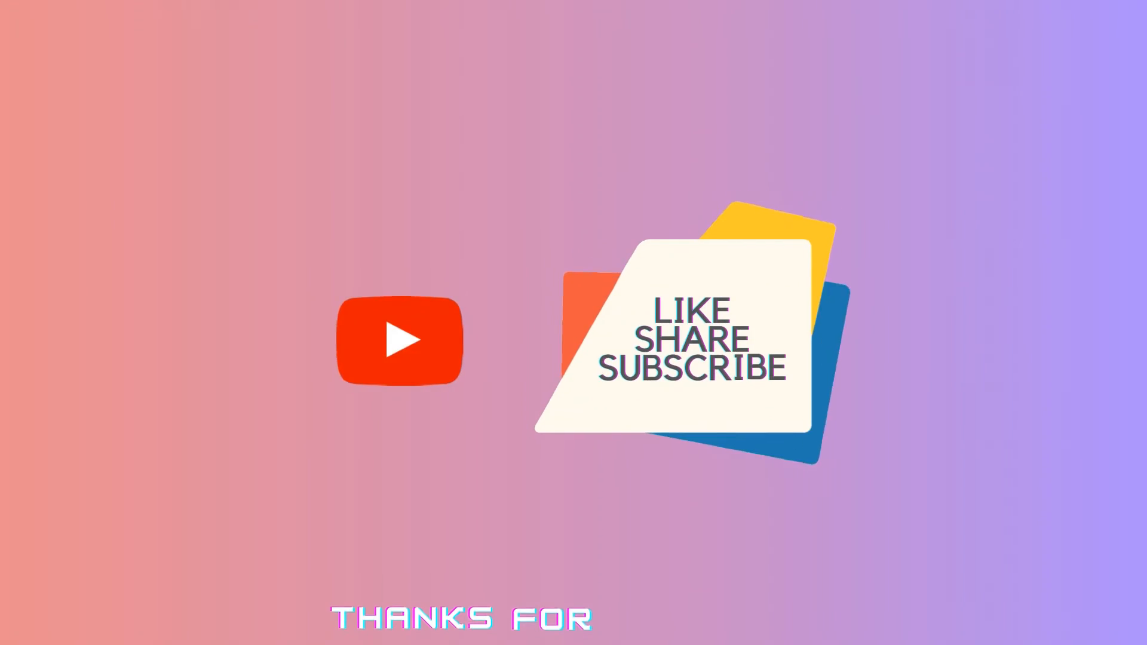